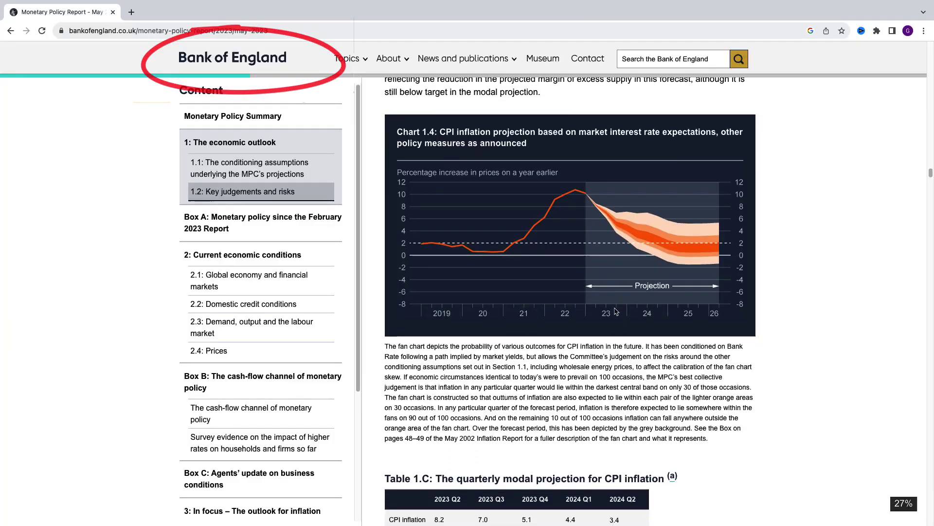
Step: Scroll down the Bank of England report from Chart 1.4 to Table 1.C
{"action": "scroll", "coordinate": [630, 314], "scroll_direction": "down", "scroll_amount": 5}
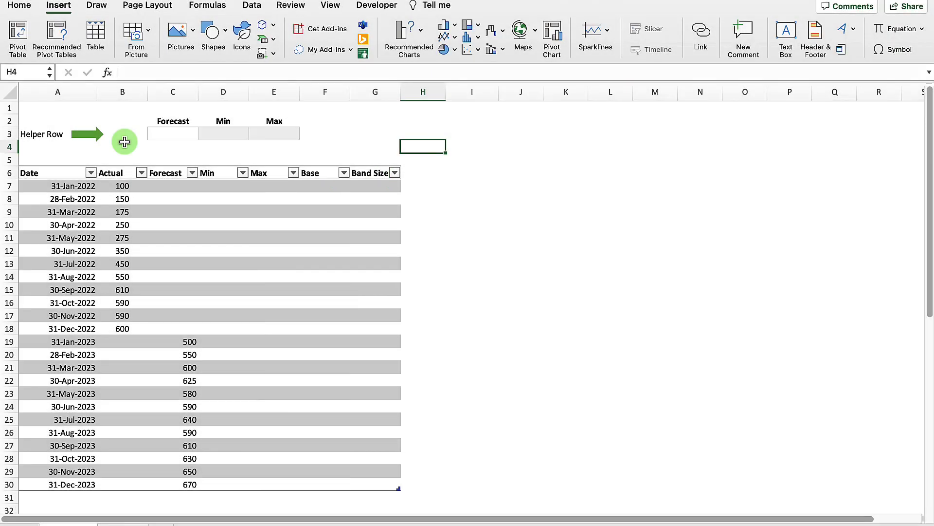
Step: Enter =INDEX(Data[Forecast],ROWS(Data[Forecast])) in C3 so it returns 670
{"action": "left_click", "coordinate": [181, 136]}
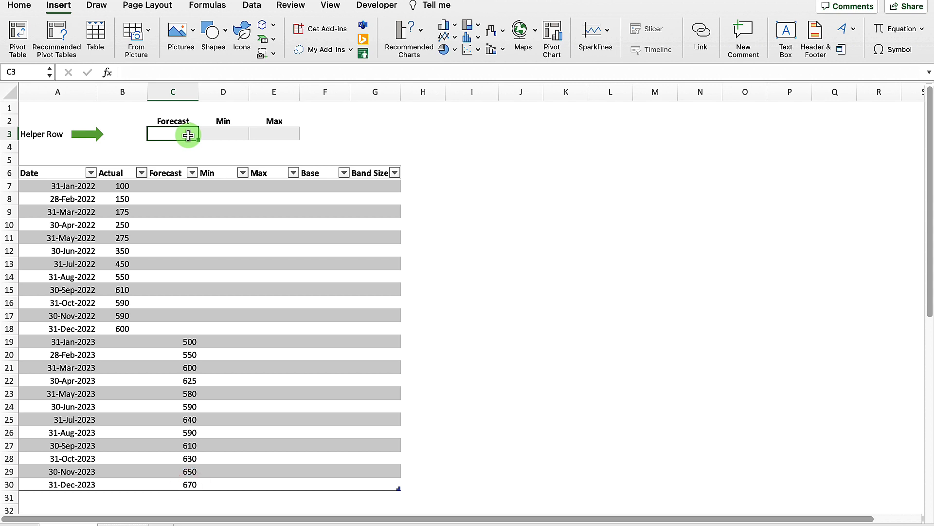
{"action": "type", "text": "=inde"}
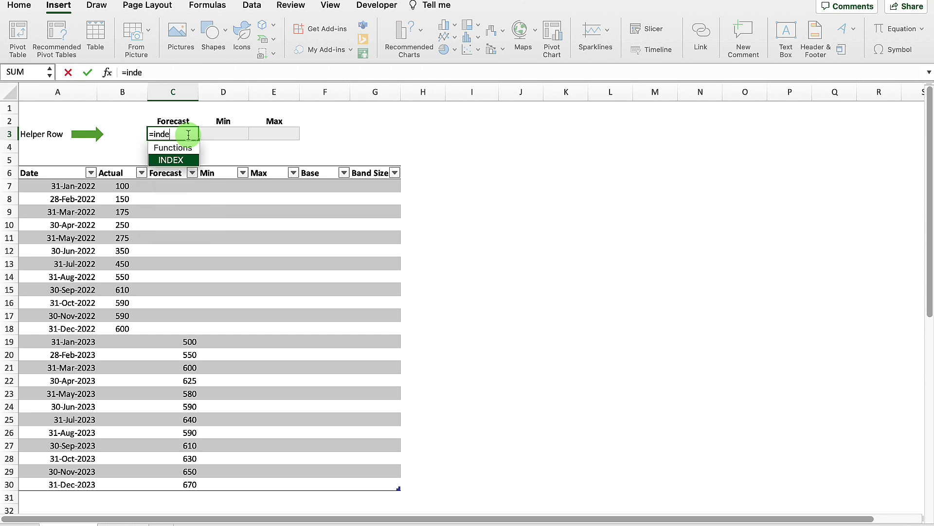
{"action": "key", "text": "Tab"}
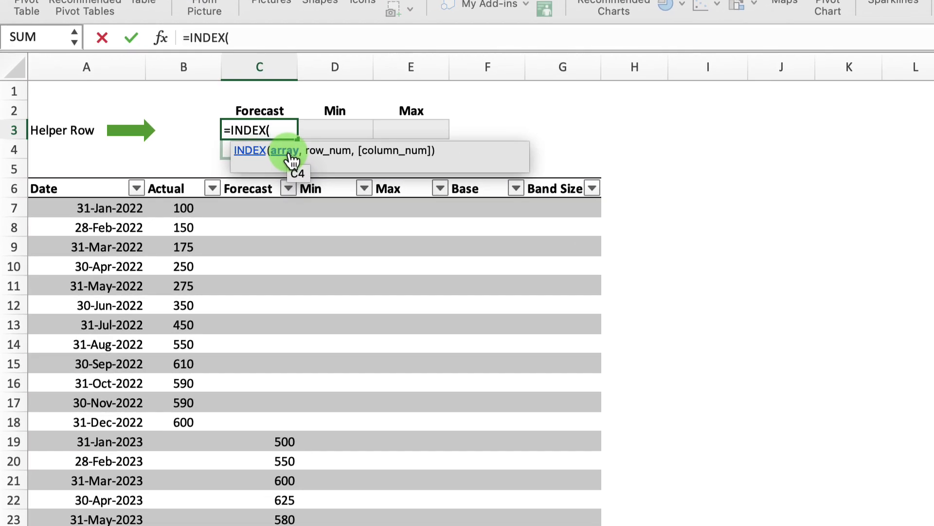
{"action": "left_click_drag", "start_coordinate": [271, 212], "coordinate": [258, 525]}
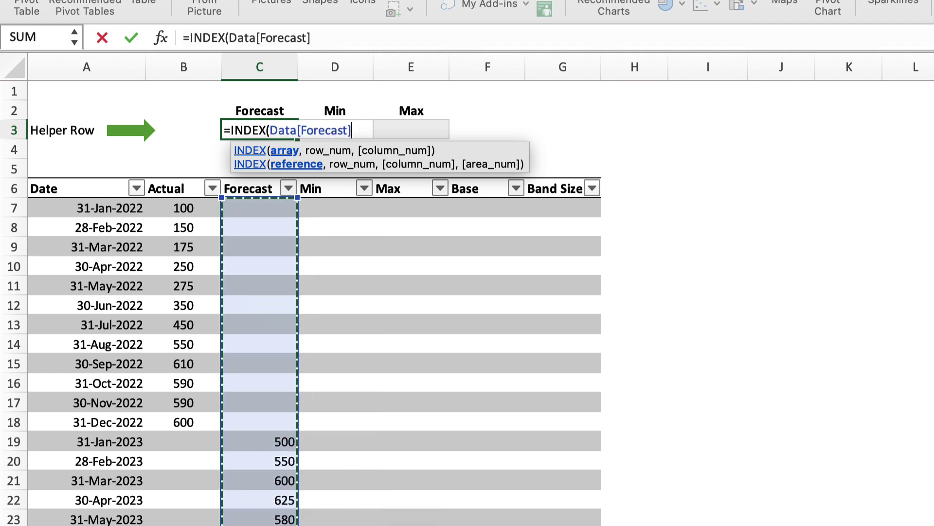
{"action": "left_click", "coordinate": [337, 37]}
{"action": "type", "text": ","}
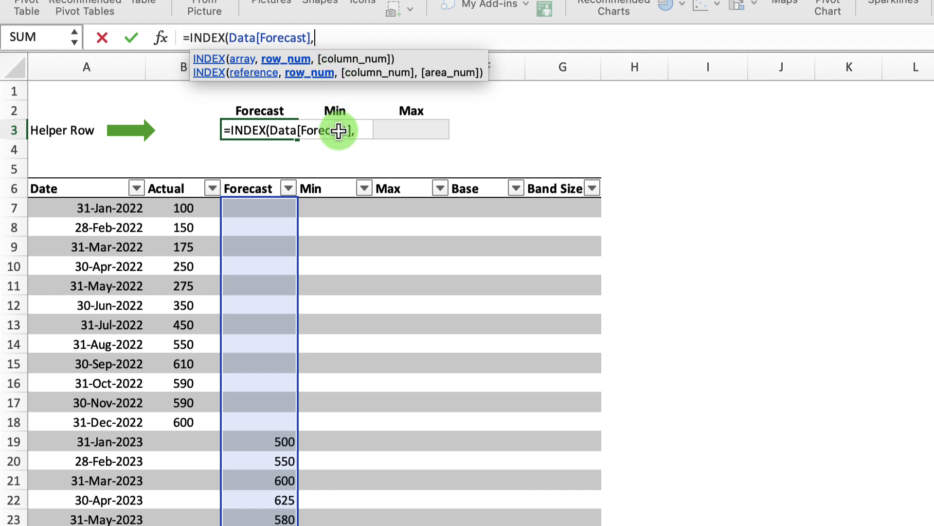
{"action": "type", "text": "rows"}
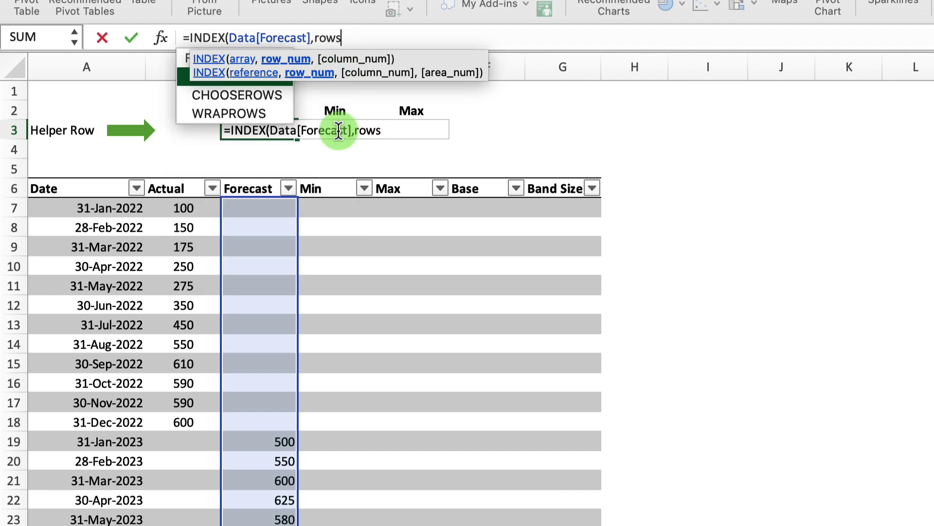
{"action": "type", "text": "("}
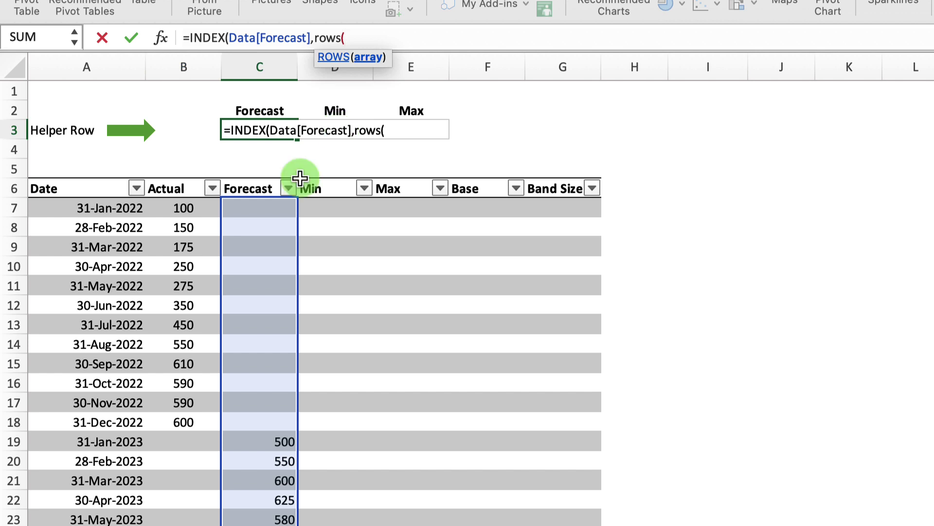
{"action": "left_click", "coordinate": [278, 206]}
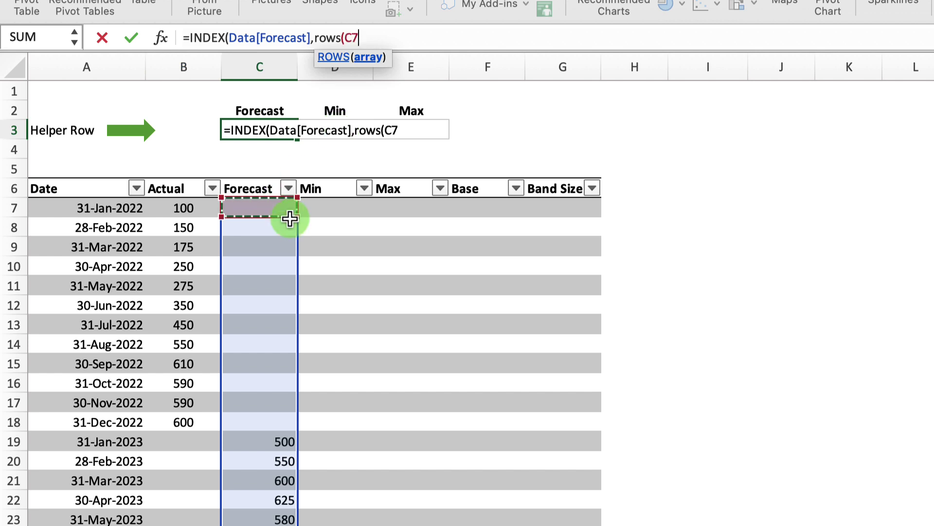
{"action": "key", "text": "ctrl+shift+Down"}
{"action": "key", "text": "ctrl+shift+Down"}
{"action": "type", "text": ")"}
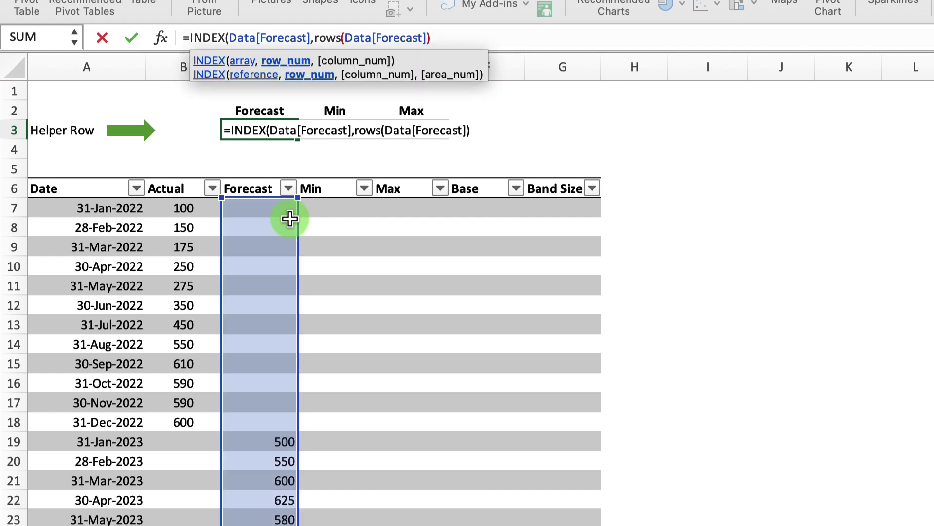
{"action": "type", "text": ")"}
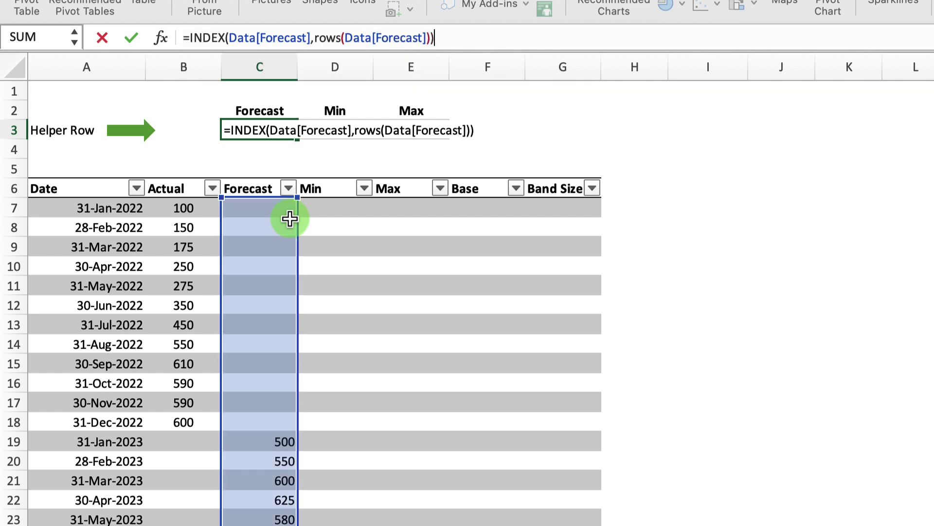
{"action": "key", "text": "Return"}
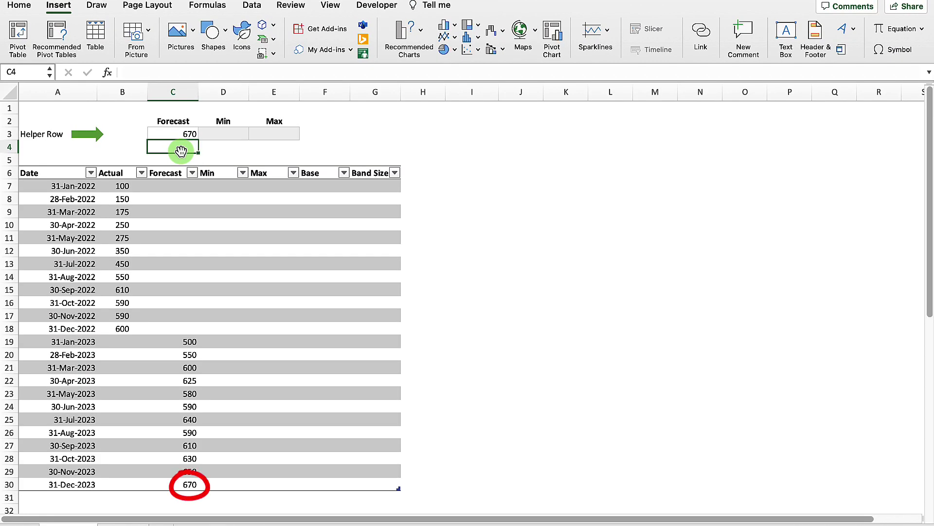
Step: Set the Min helper cell D3 to =C3*.97, giving 650
{"action": "left_click", "coordinate": [204, 138]}
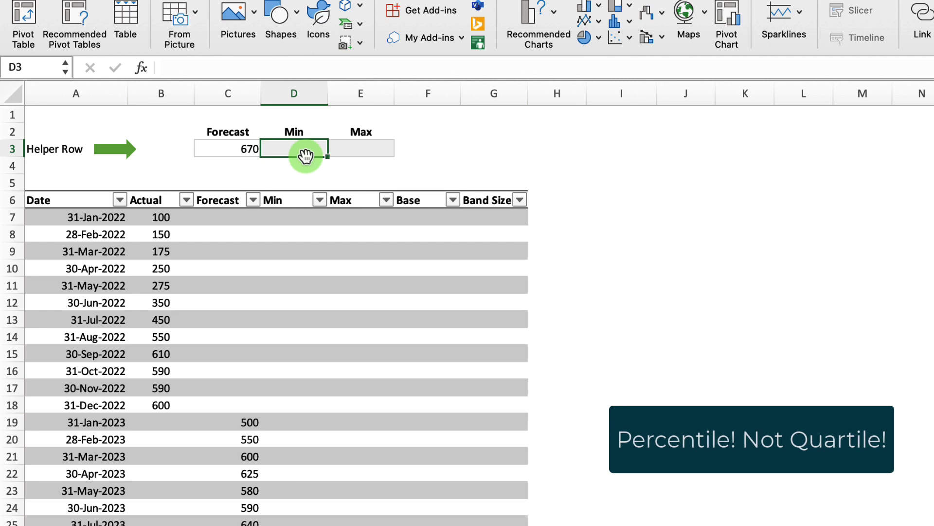
{"action": "type", "text": "="}
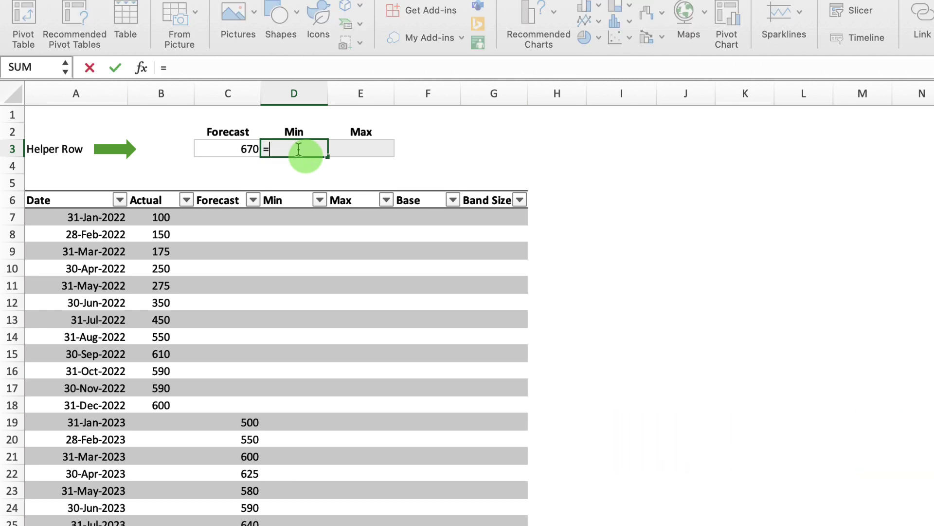
{"action": "key", "text": "Left"}
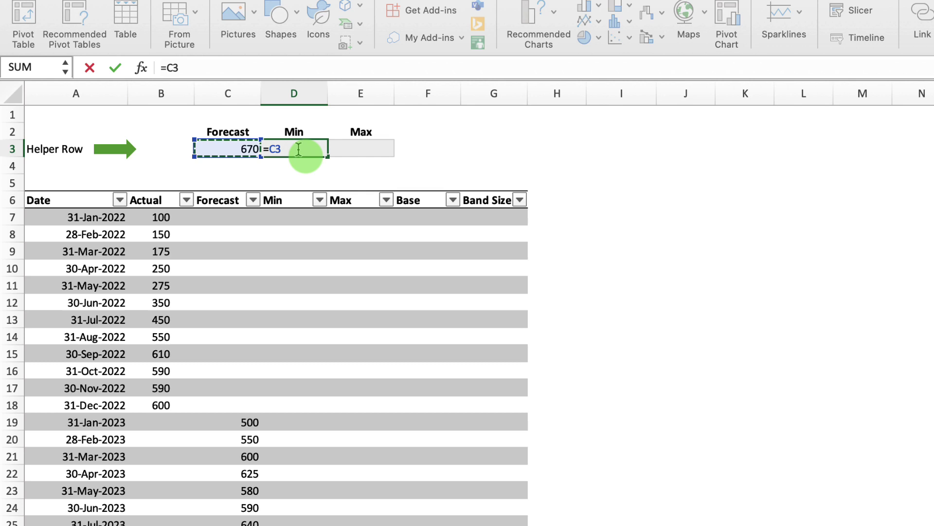
{"action": "type", "text": "*"}
{"action": "key", "text": "Return"}
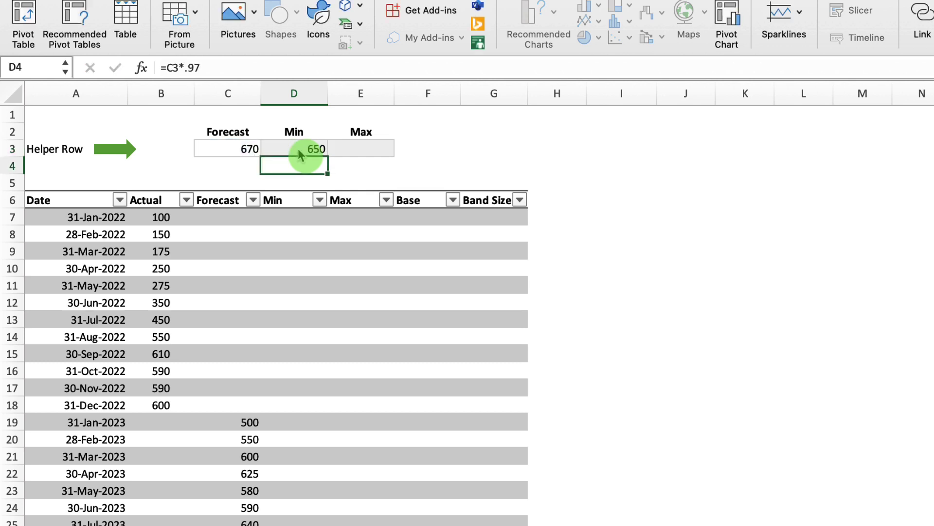
Step: Set the Max helper cell E3 to =C3*1.03, giving 690
{"action": "left_click", "coordinate": [358, 151]}
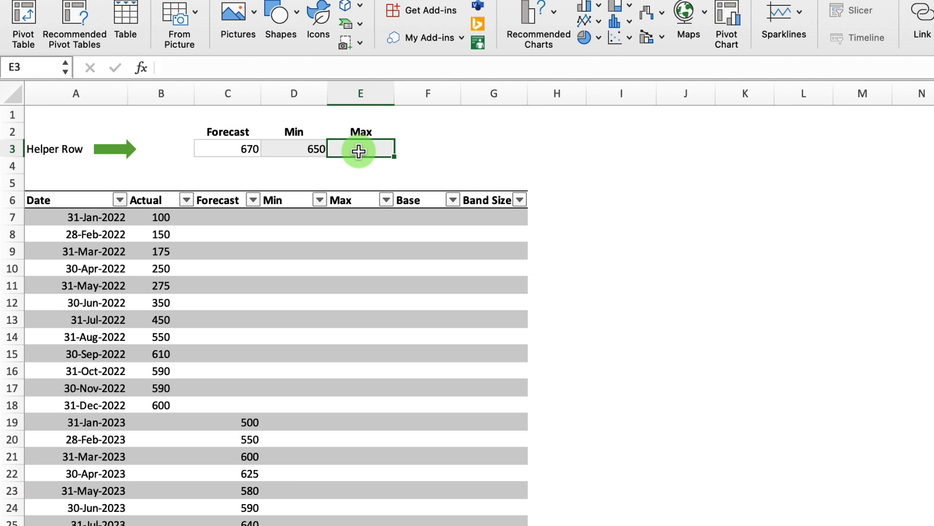
{"action": "type", "text": "="}
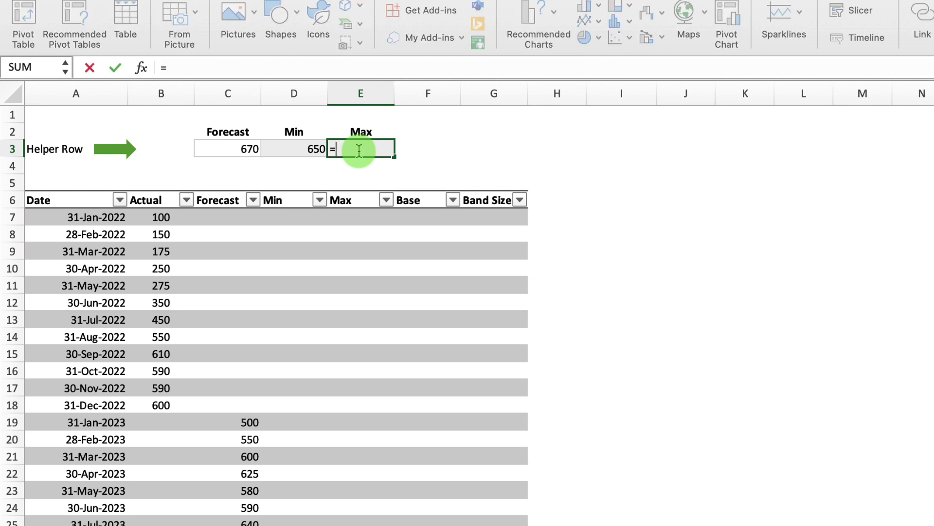
{"action": "key", "text": "Left"}
{"action": "key", "text": "Left"}
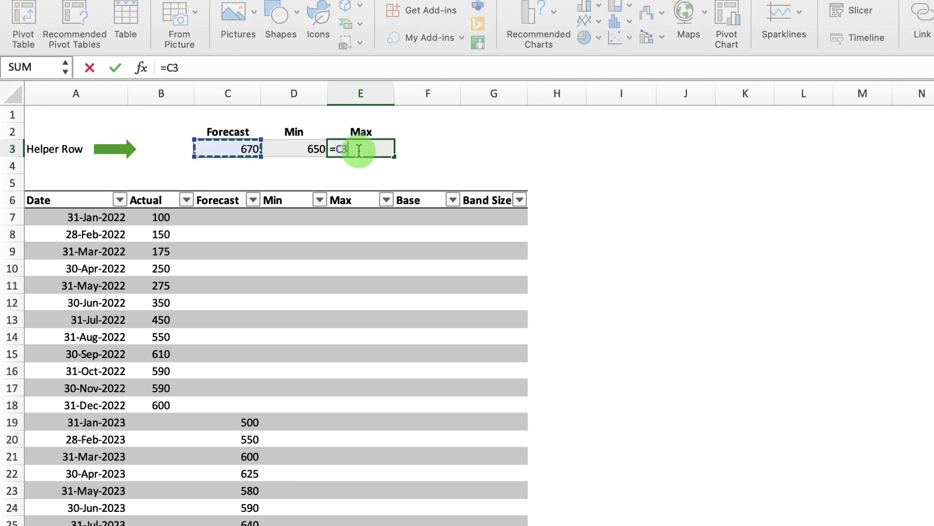
{"action": "type", "text": "*"}
{"action": "key", "text": "Return"}
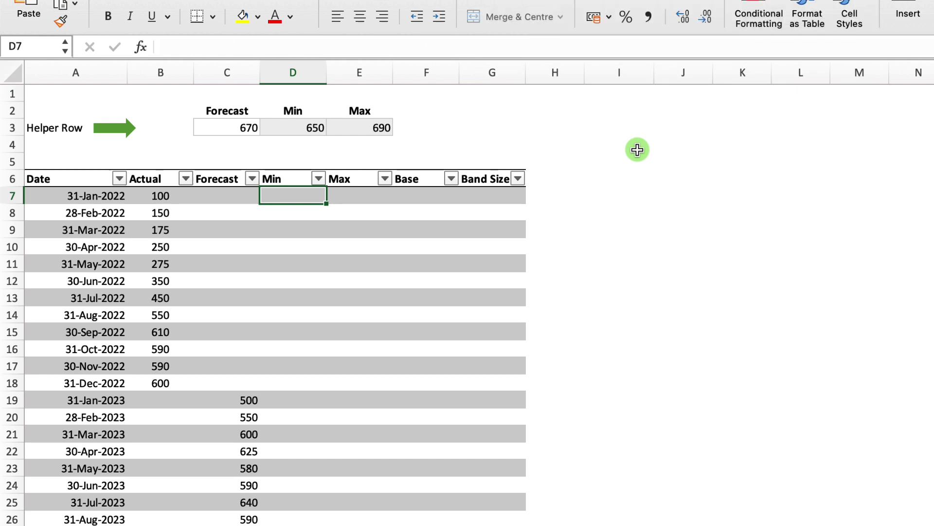
Step: Enter =($D$3-$C$3) in D7 with absolute references so the Min column shows -20
{"action": "type", "text": "="}
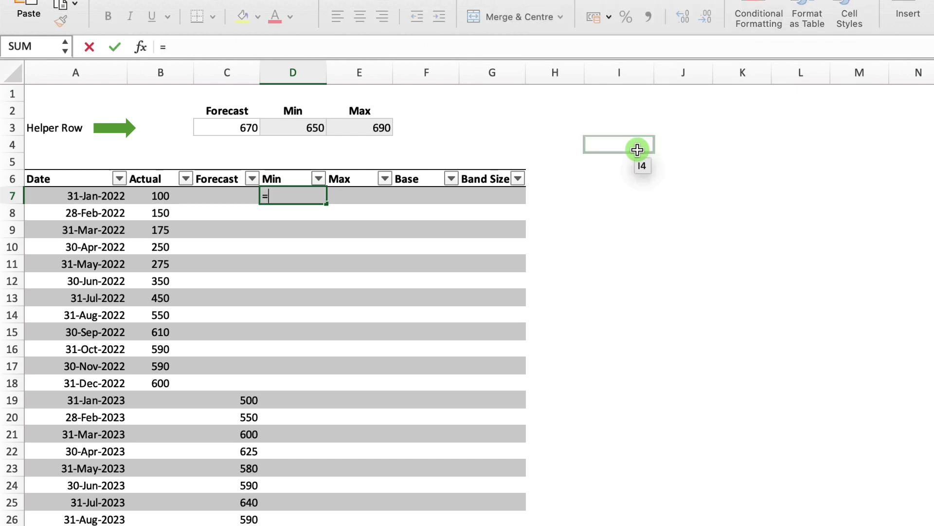
{"action": "left_click", "coordinate": [308, 128]}
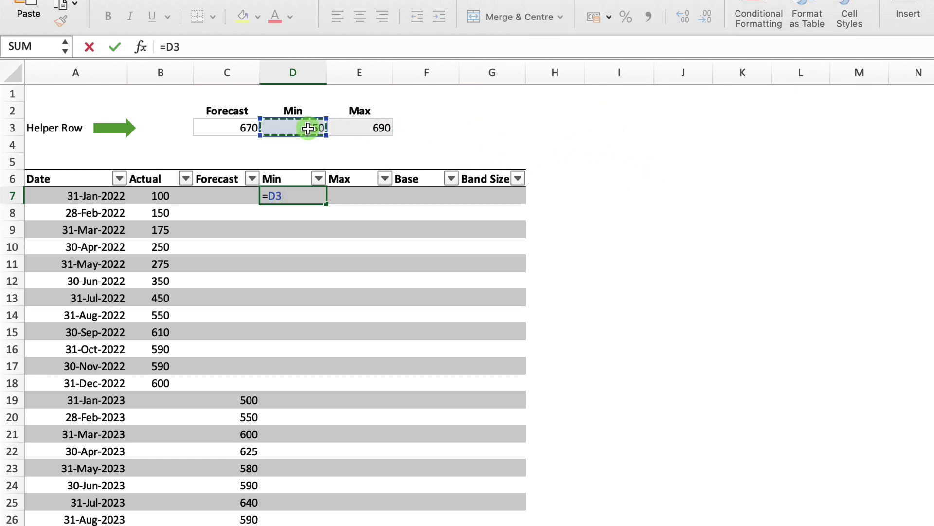
{"action": "type", "text": "-"}
{"action": "left_click", "coordinate": [218, 124]}
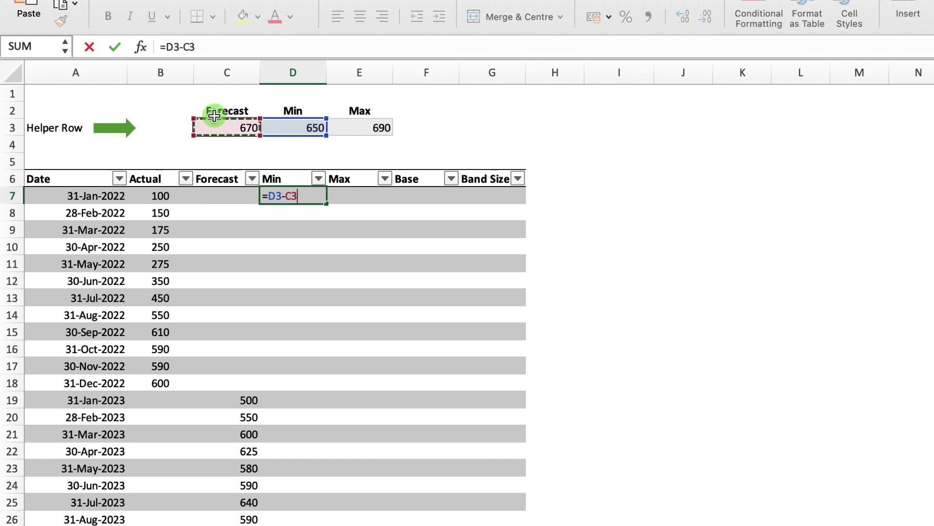
{"action": "left_click_drag", "start_coordinate": [165, 46], "coordinate": [209, 49]}
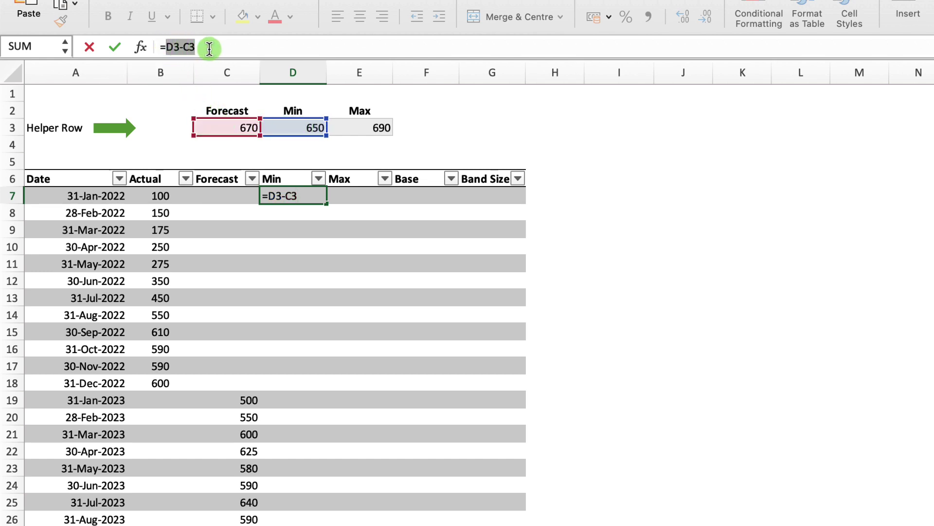
{"action": "key", "text": "F4"}
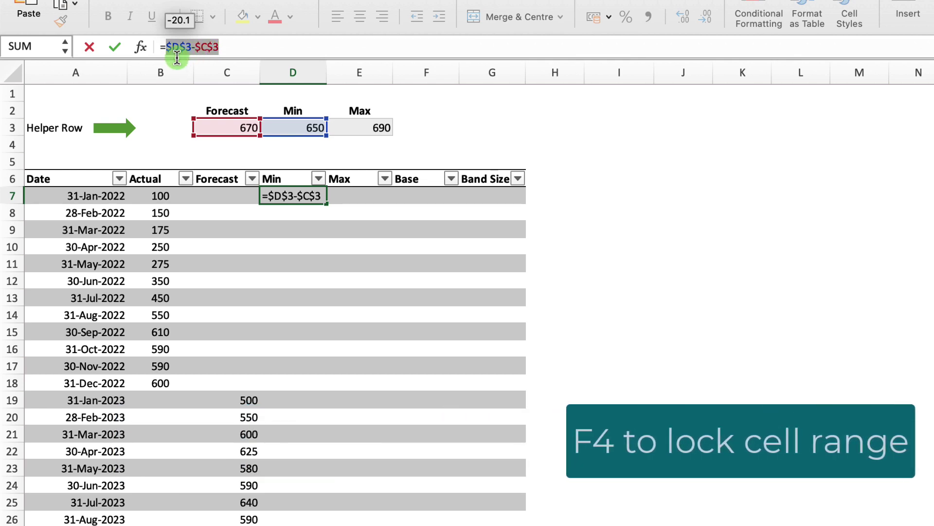
{"action": "key", "text": "Left"}
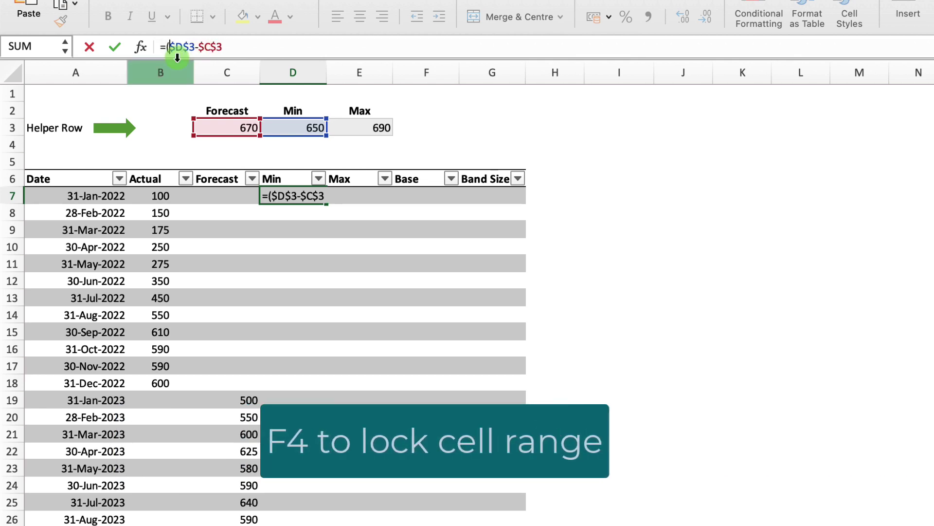
{"action": "type", "text": "("}
{"action": "left_click", "coordinate": [228, 49]}
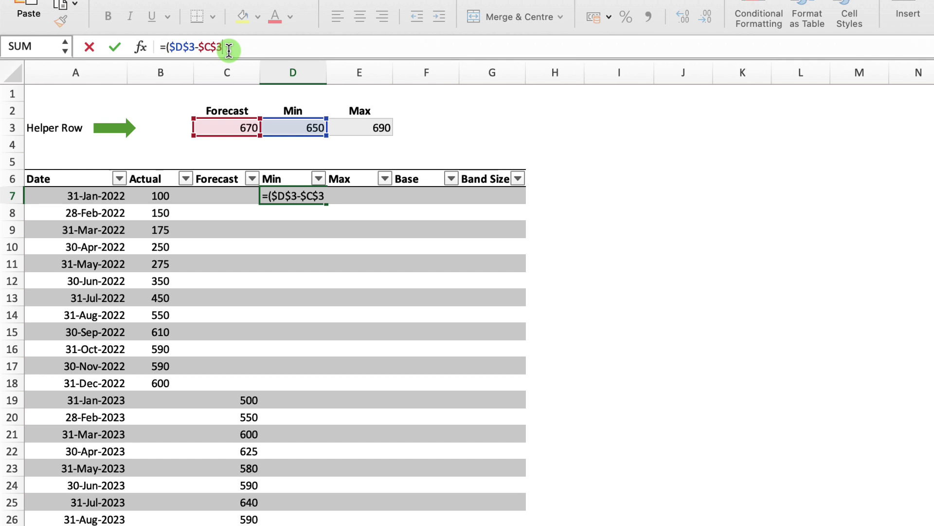
{"action": "key", "text": "Return"}
{"action": "left_click", "coordinate": [322, 196]}
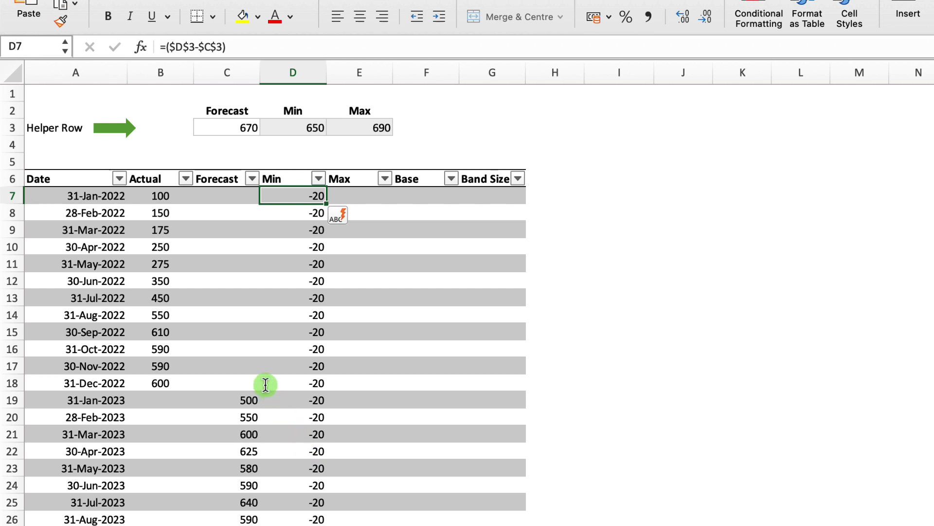
Step: Divide the Min formula's helper gap by COUNT([Forecast])
{"action": "left_click", "coordinate": [251, 48]}
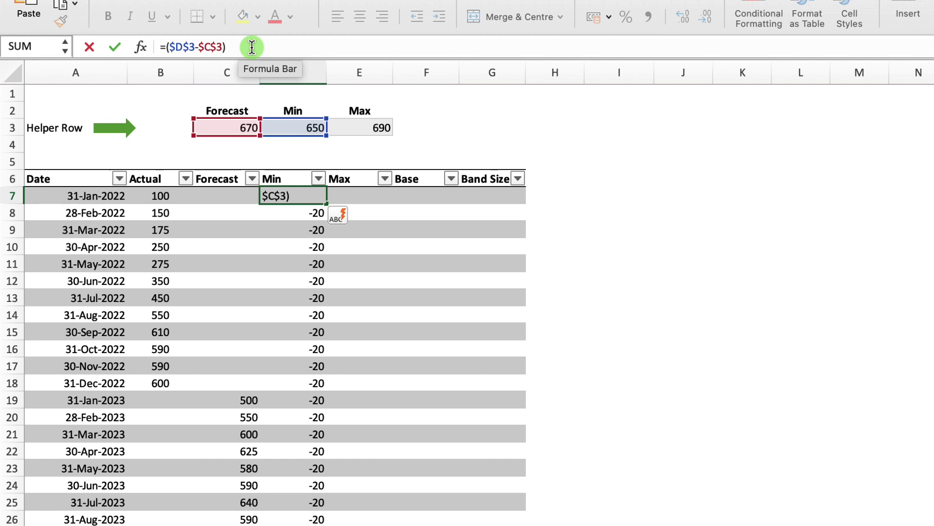
{"action": "type", "text": "/"}
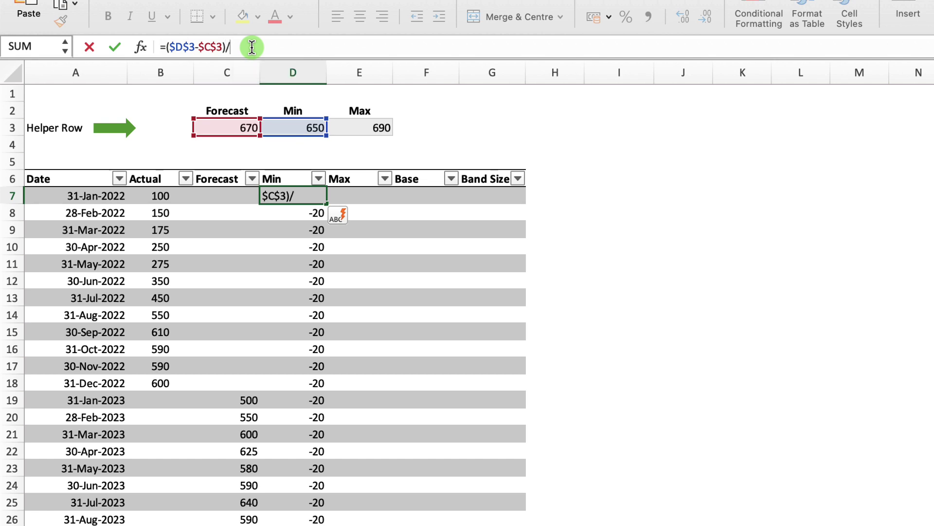
{"action": "type", "text": "count("}
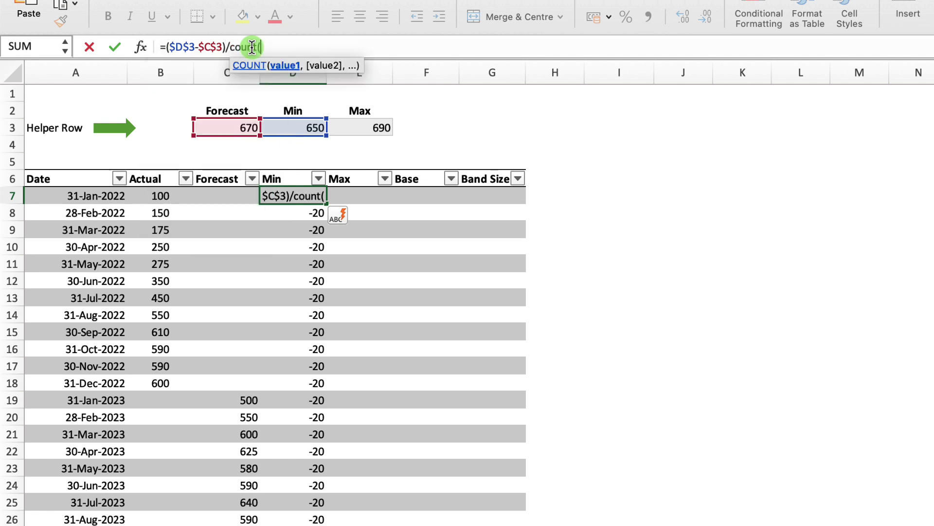
{"action": "left_click_drag", "start_coordinate": [226, 196], "coordinate": [227, 452]}
{"action": "left_click_drag", "start_coordinate": [251, 48], "coordinate": [250, 523]}
{"action": "type", "text": ")"}
{"action": "key", "text": "Return"}
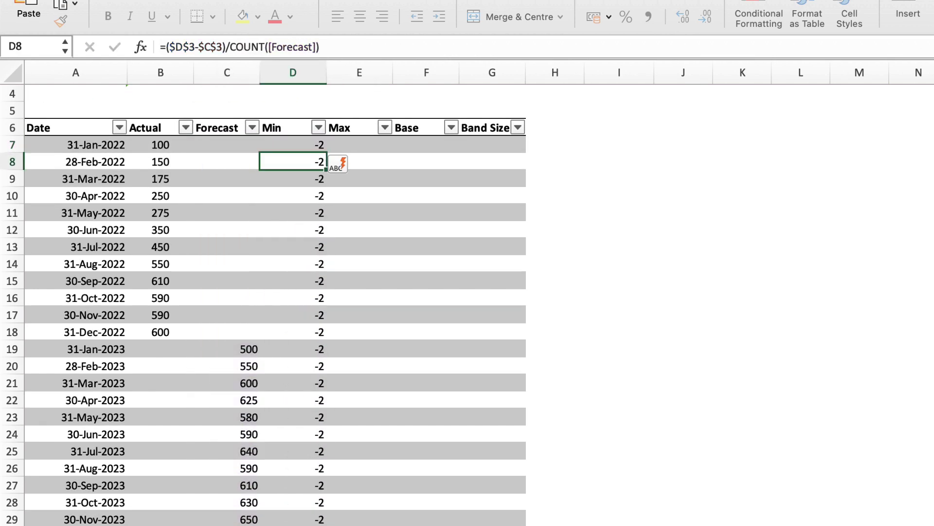
{"action": "key", "text": "Up"}
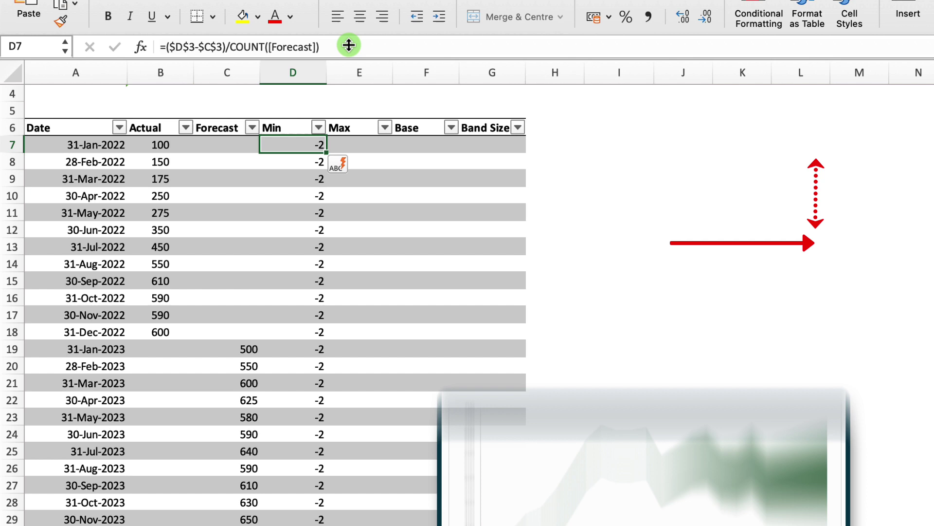
{"action": "left_click", "coordinate": [349, 45]}
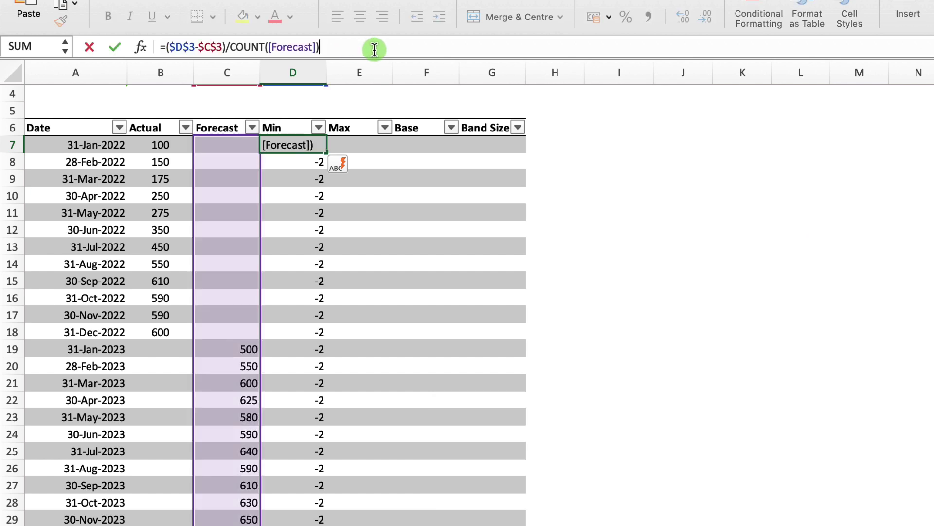
{"action": "type", "text": "*count("}
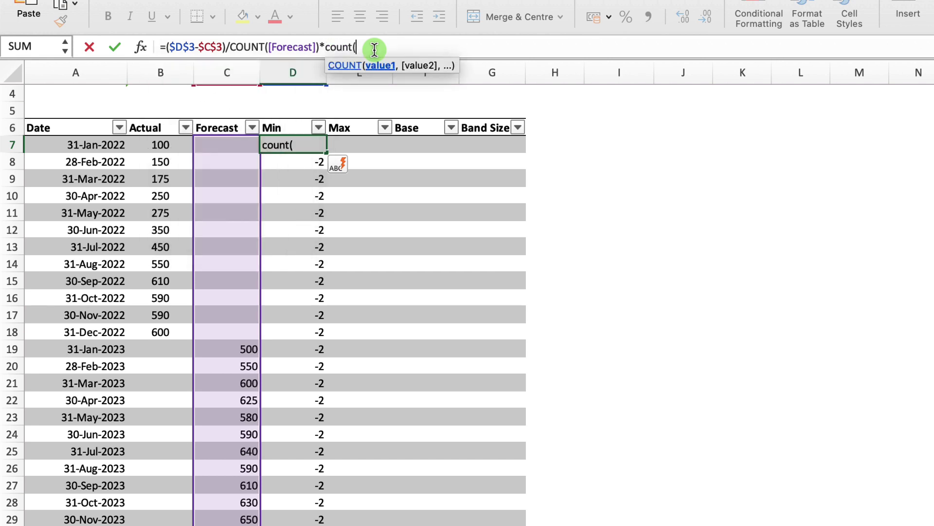
{"action": "type", "text": "in"}
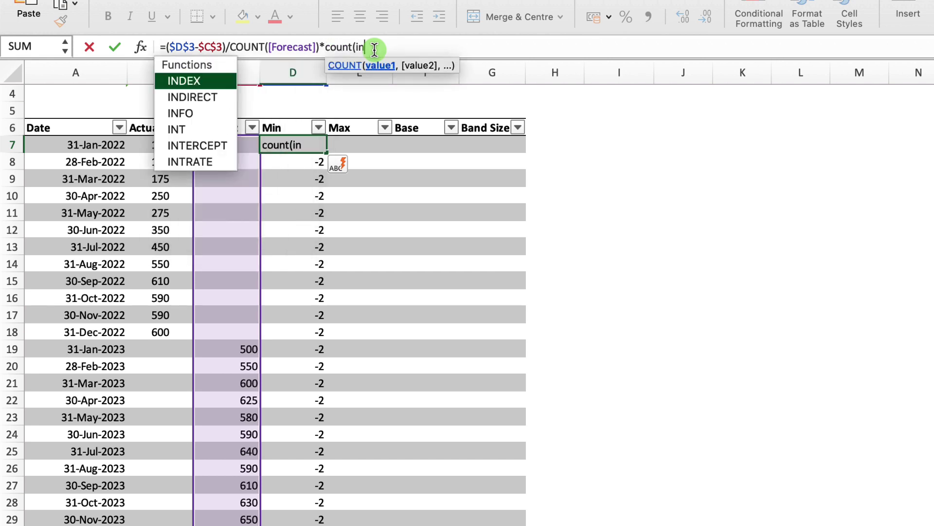
{"action": "type", "text": "dex("}
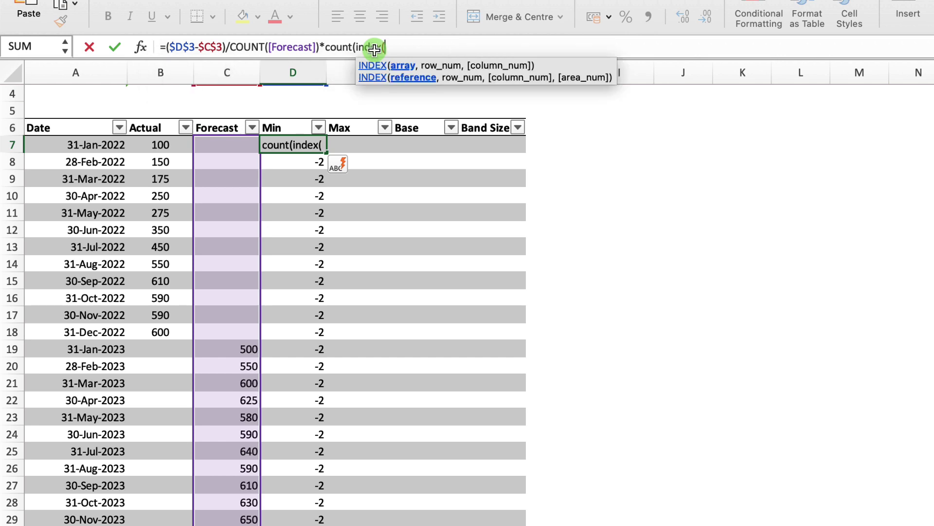
{"action": "left_click_drag", "start_coordinate": [226, 144], "coordinate": [227, 229]}
{"action": "left_click_drag", "start_coordinate": [339, 218], "coordinate": [275, 524]}
{"action": "type", "text": ",1)"}
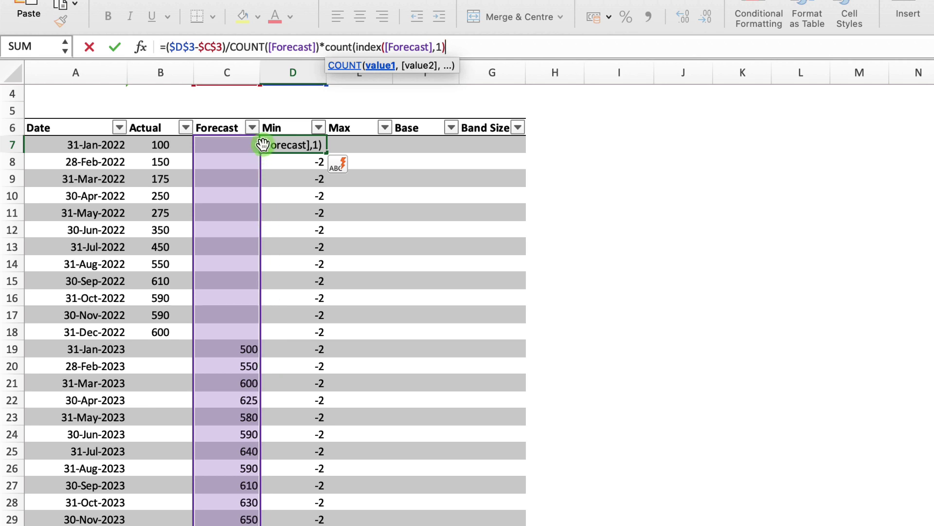
{"action": "type", "text": ":"}
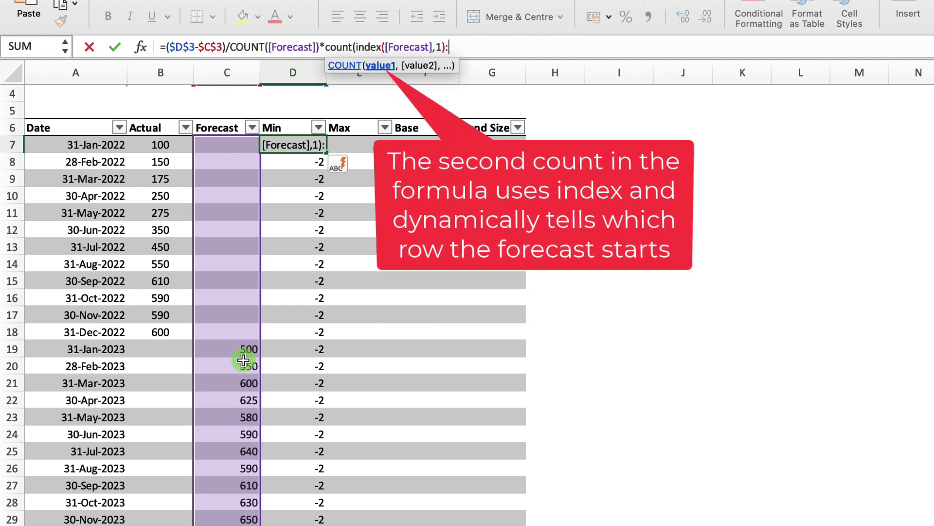
{"action": "left_click_drag", "start_coordinate": [243, 360], "coordinate": [231, 145]}
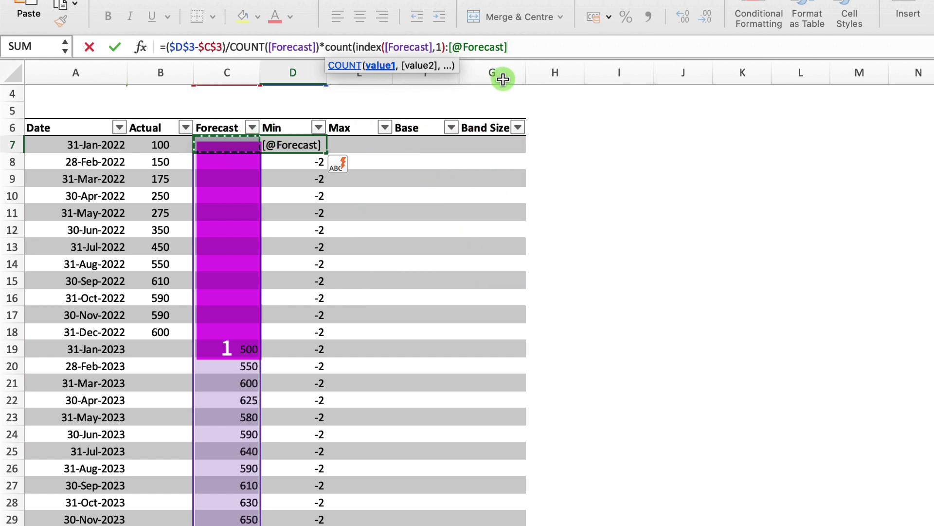
{"action": "type", "text": ")"}
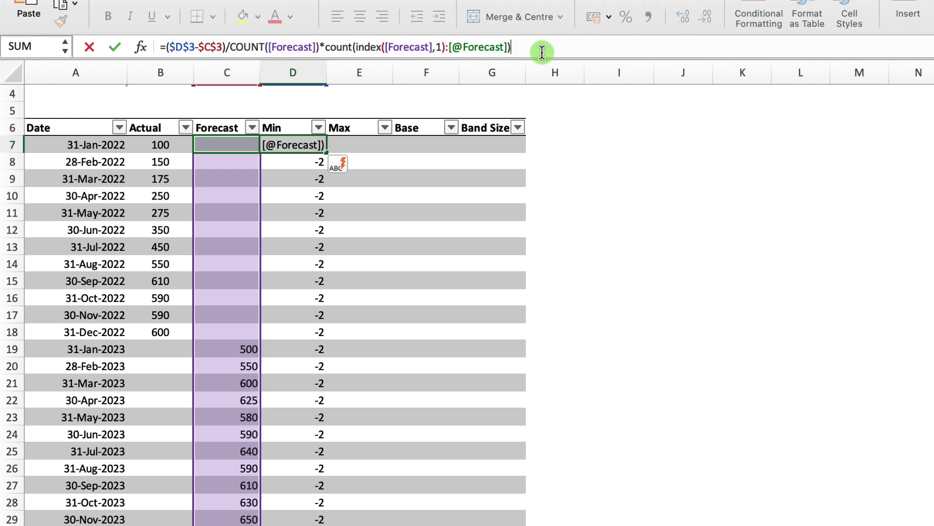
{"action": "key", "text": "Return"}
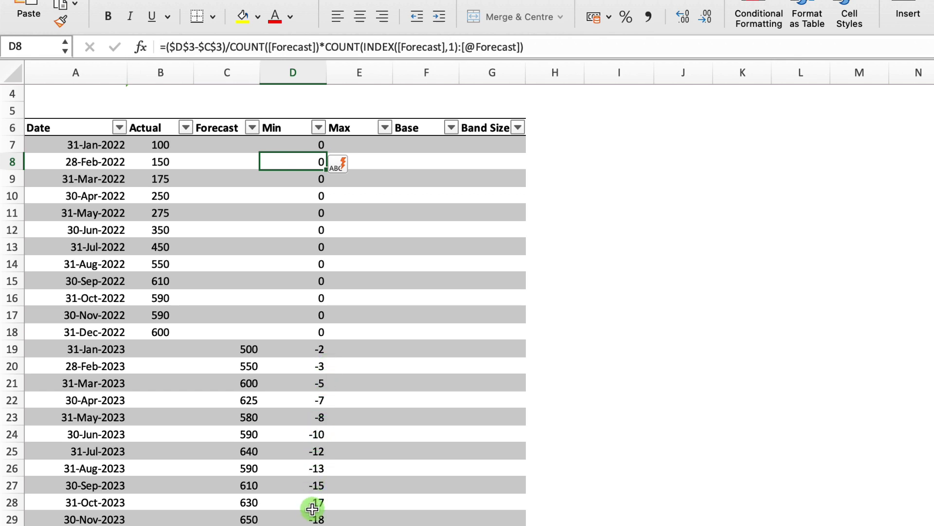
{"action": "key", "text": "Up"}
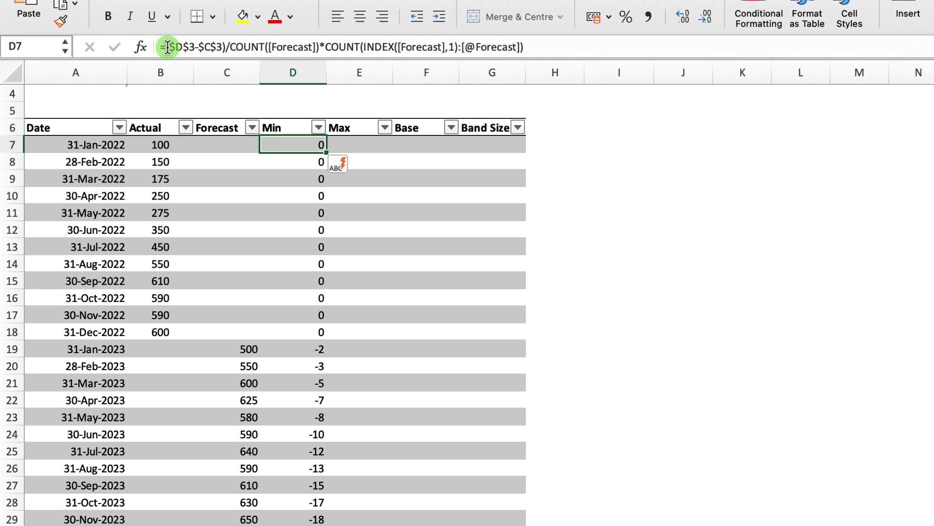
{"action": "left_click", "coordinate": [167, 46]}
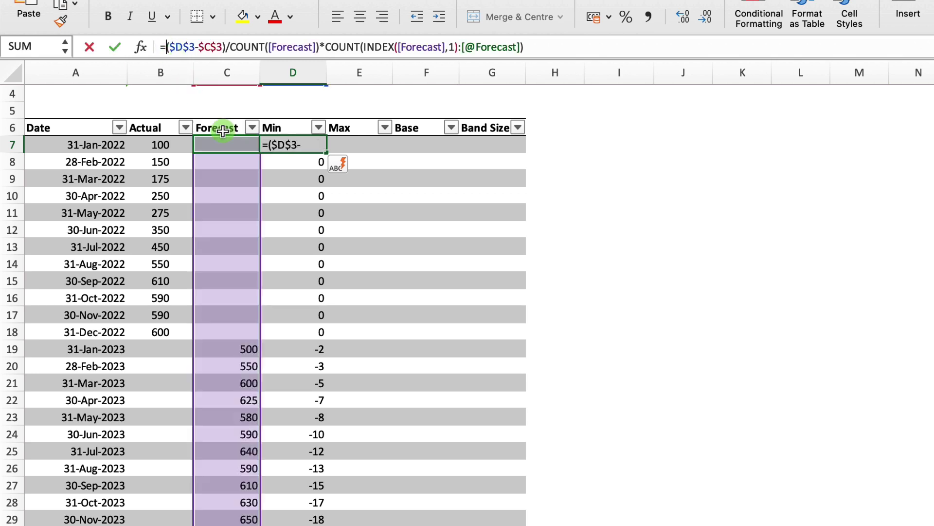
{"action": "left_click", "coordinate": [238, 156]}
{"action": "type", "text": "+"}
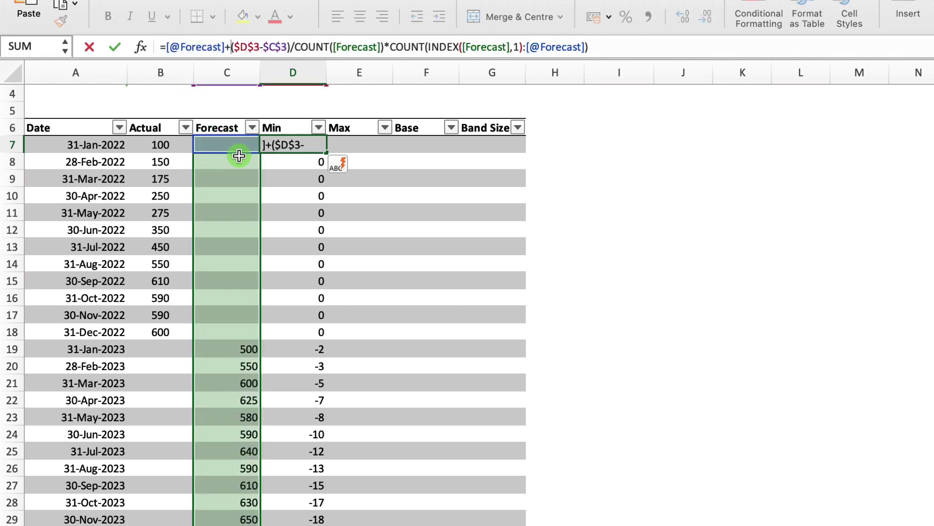
{"action": "key", "text": "Return"}
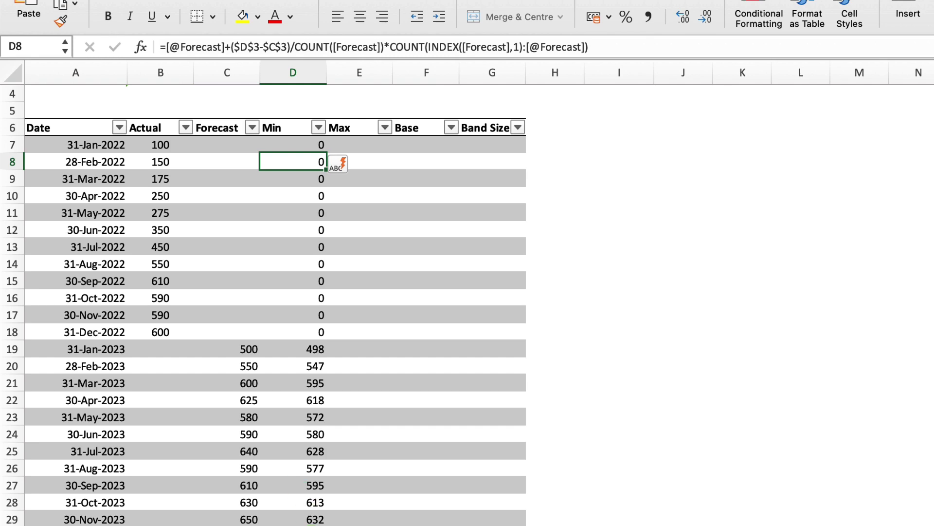
{"action": "left_click", "coordinate": [311, 525]}
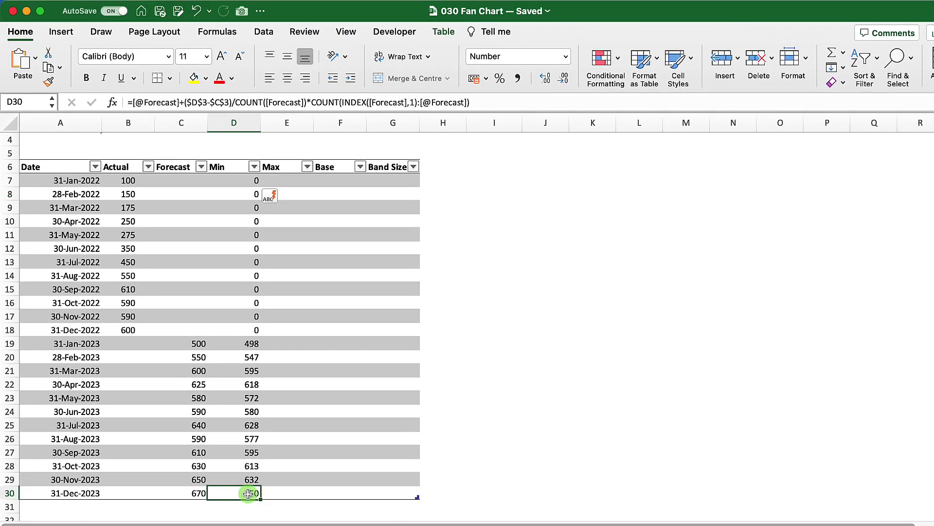
Step: Paste the Min formula into E7 and repoint $D$3 to E3, giving Max 502 up to 690
{"action": "scroll", "coordinate": [248, 493], "scroll_direction": "up", "scroll_amount": 3}
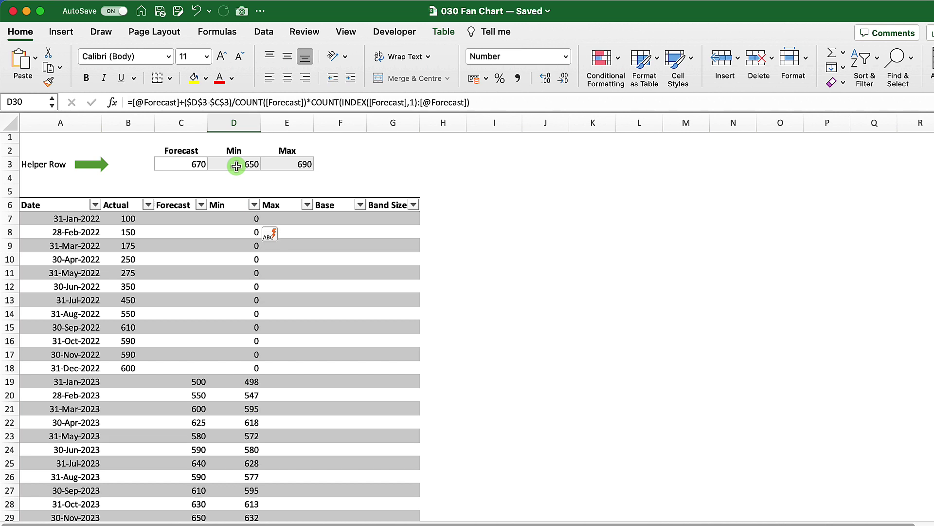
{"action": "left_click", "coordinate": [283, 219]}
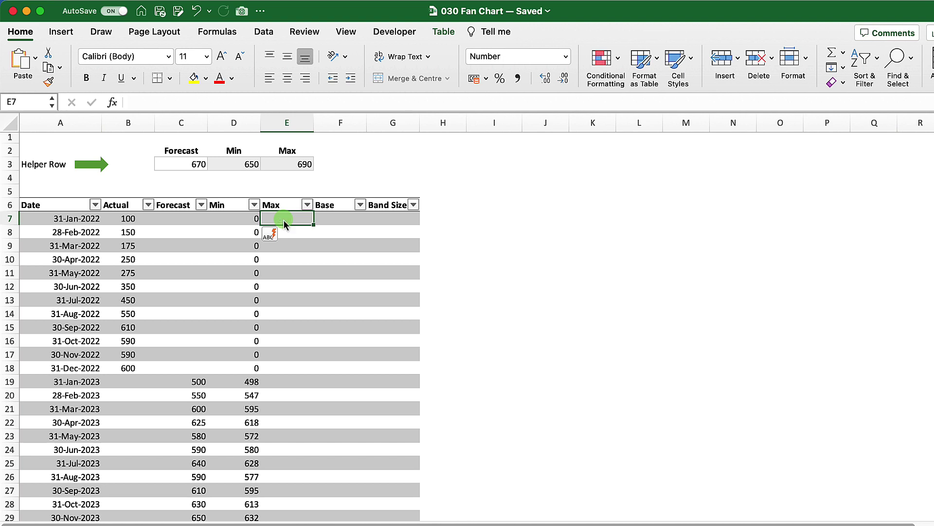
{"action": "type", "text": "=[@Forecast]+($D$3-$C$3)/COUNT([Forecast])*COUNT(INDEX([Forecast],1):[@Forecast])"}
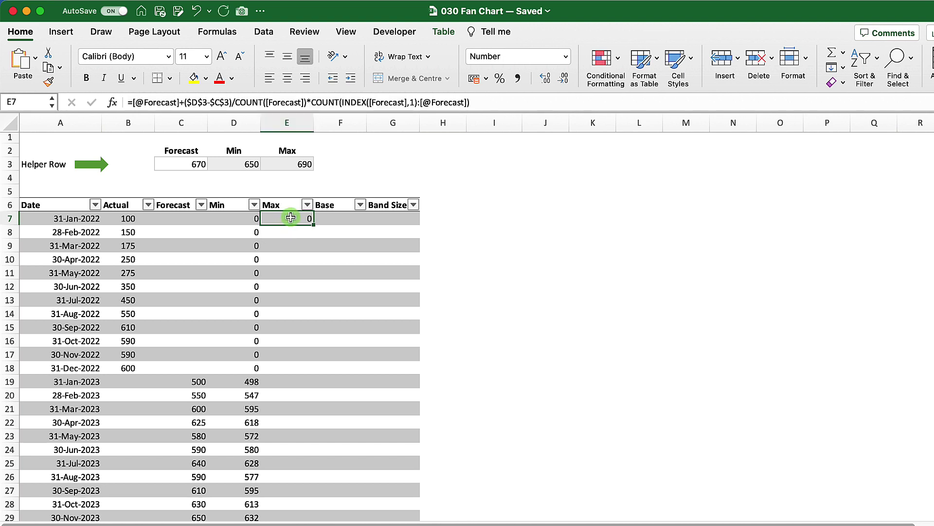
{"action": "double_click", "coordinate": [292, 222]}
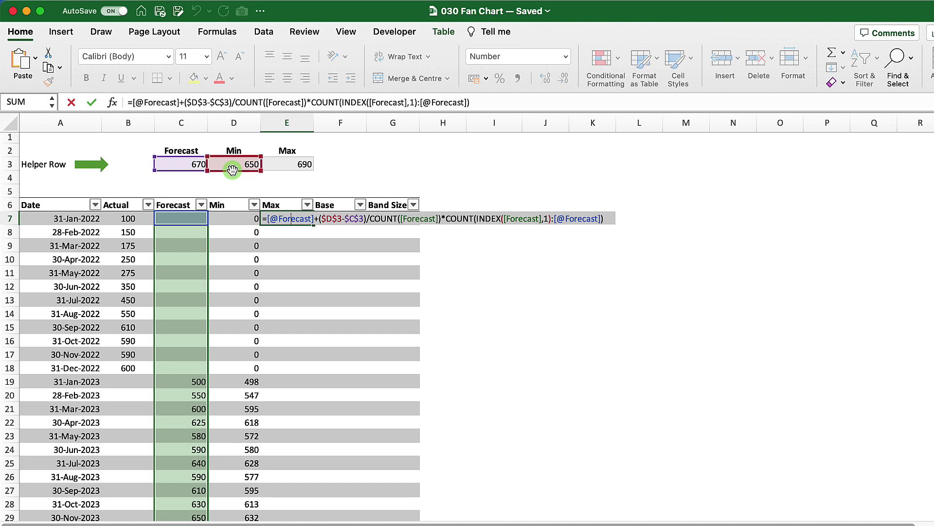
{"action": "left_click_drag", "start_coordinate": [233, 170], "coordinate": [271, 174]}
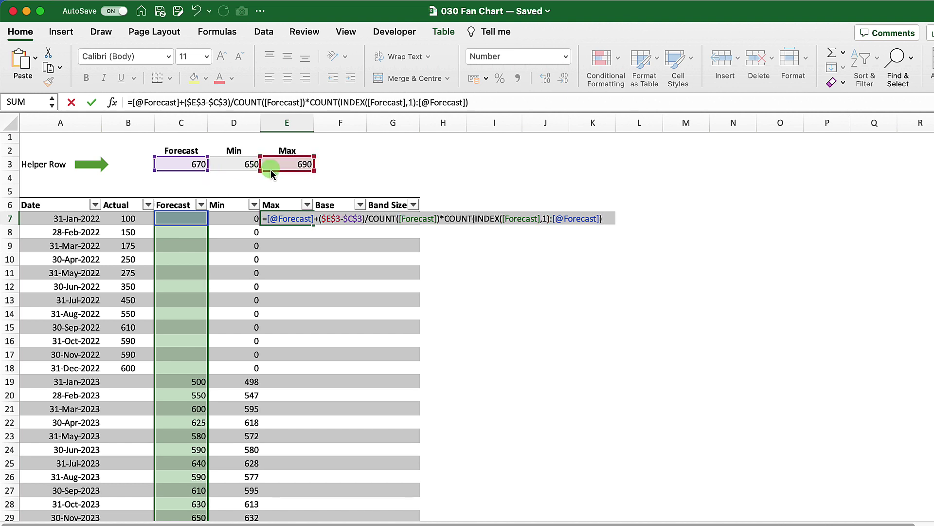
{"action": "key", "text": "Return"}
{"action": "scroll", "coordinate": [338, 267], "scroll_direction": "down", "scroll_amount": 2}
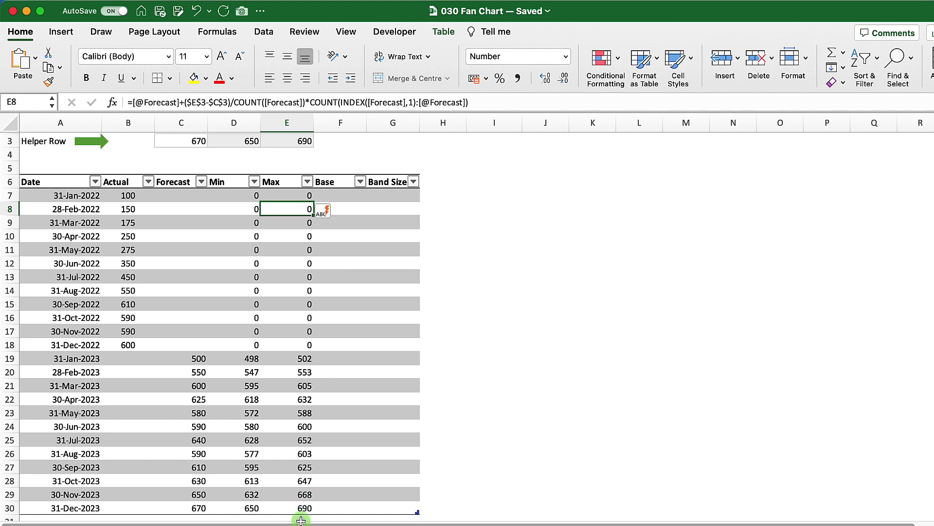
{"action": "scroll", "coordinate": [301, 520], "scroll_direction": "up", "scroll_amount": 2}
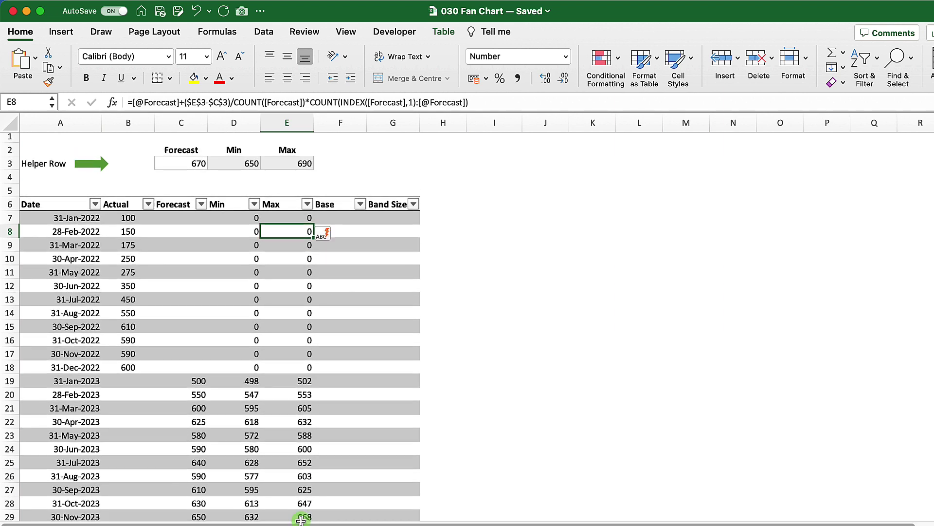
{"action": "left_click", "coordinate": [345, 220]}
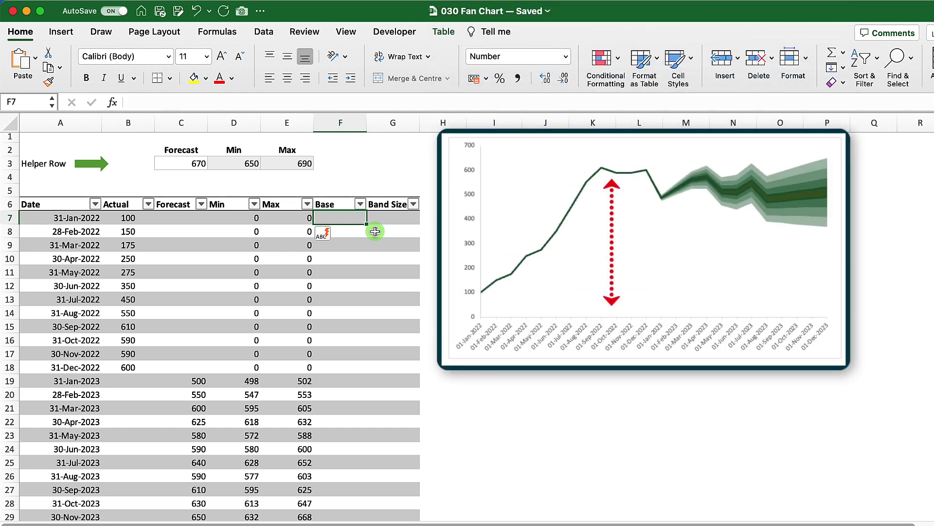
{"action": "type", "text": "="}
{"action": "key", "text": "Left"}
{"action": "key", "text": "Left"}
{"action": "key", "text": "Left"}
{"action": "key", "text": "Left"}
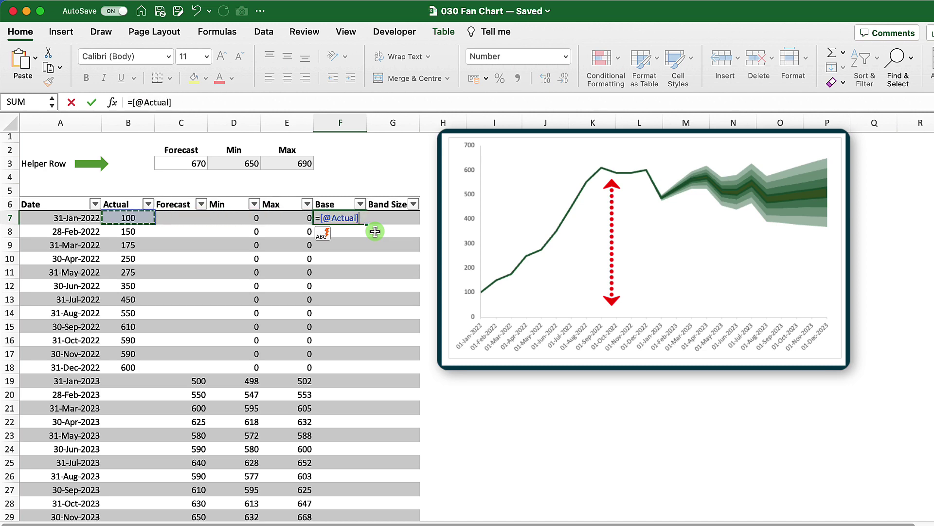
{"action": "type", "text": "+"}
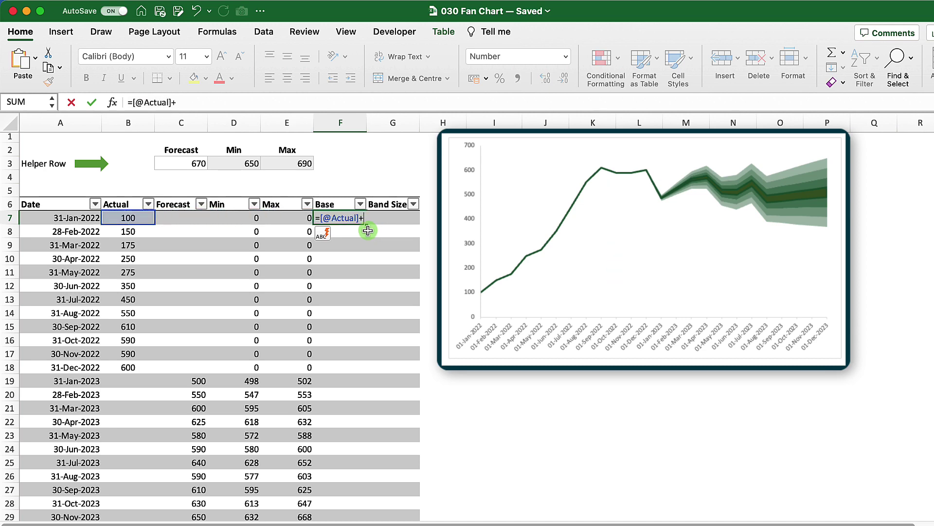
{"action": "left_click", "coordinate": [242, 214]}
{"action": "key", "text": "Return"}
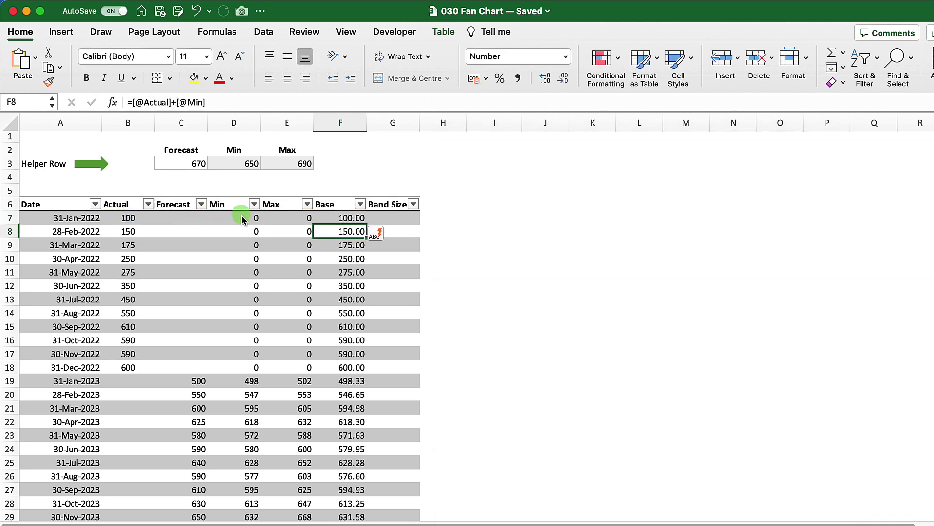
{"action": "left_click", "coordinate": [404, 217]}
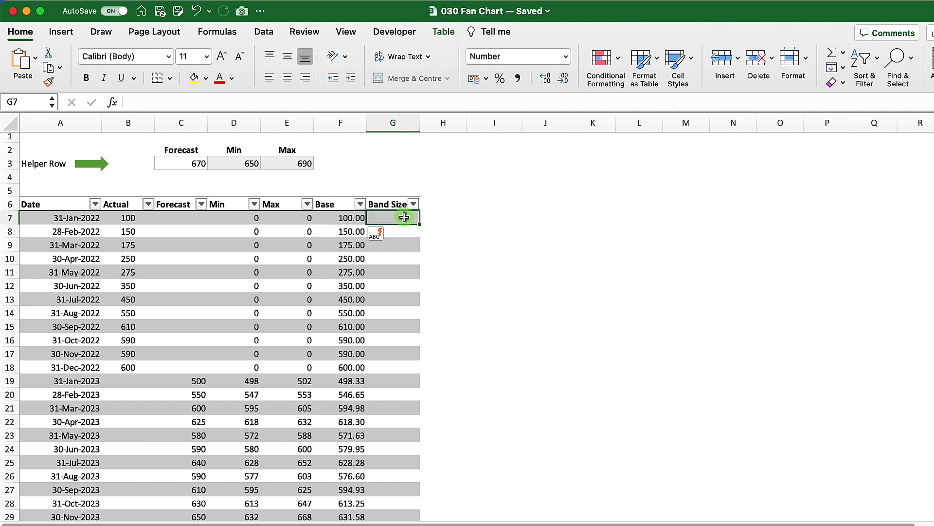
{"action": "type", "text": "="}
{"action": "key", "text": "Left"}
{"action": "key", "text": "Left"}
{"action": "key", "text": "Left"}
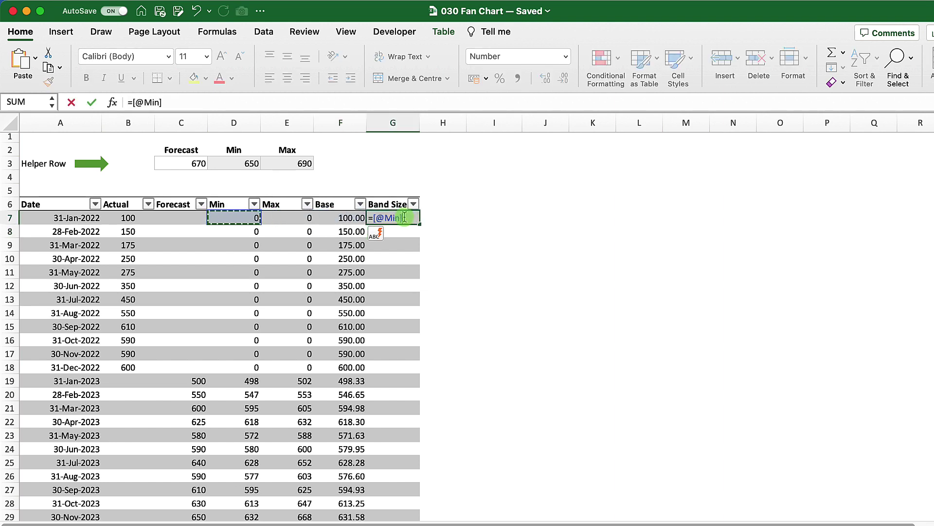
{"action": "type", "text": "-"}
{"action": "left_click", "coordinate": [285, 219]}
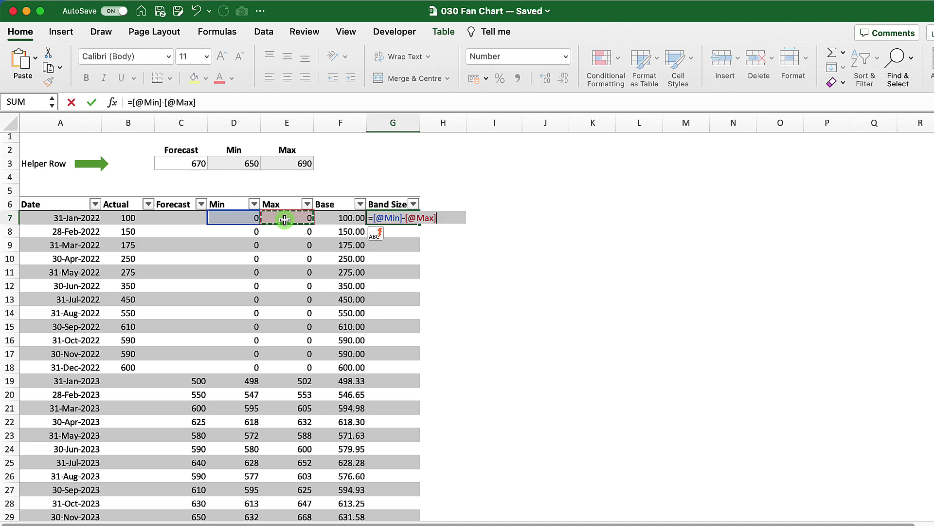
{"action": "key", "text": "Return"}
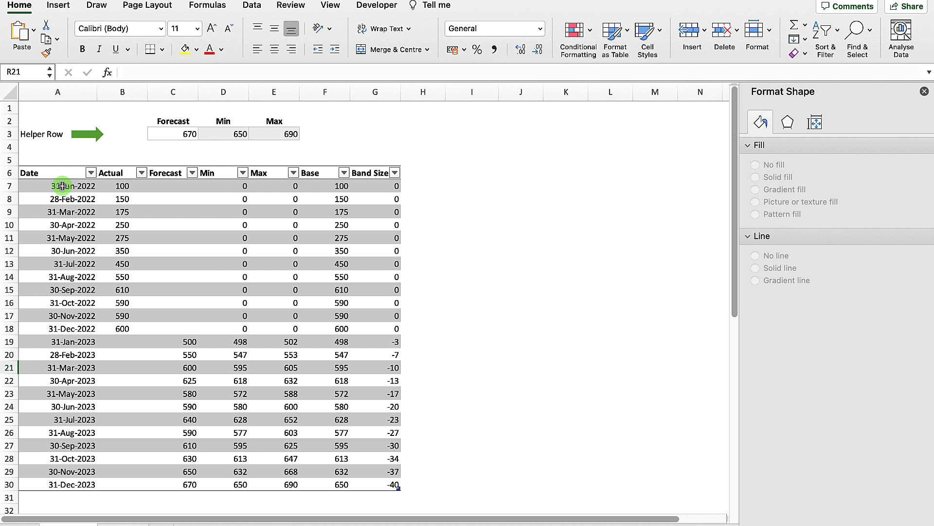
Step: Insert a 2D stacked area chart of dates, Base and Band Size, placed over columns H–N
{"action": "left_click_drag", "start_coordinate": [62, 186], "coordinate": [83, 484]}
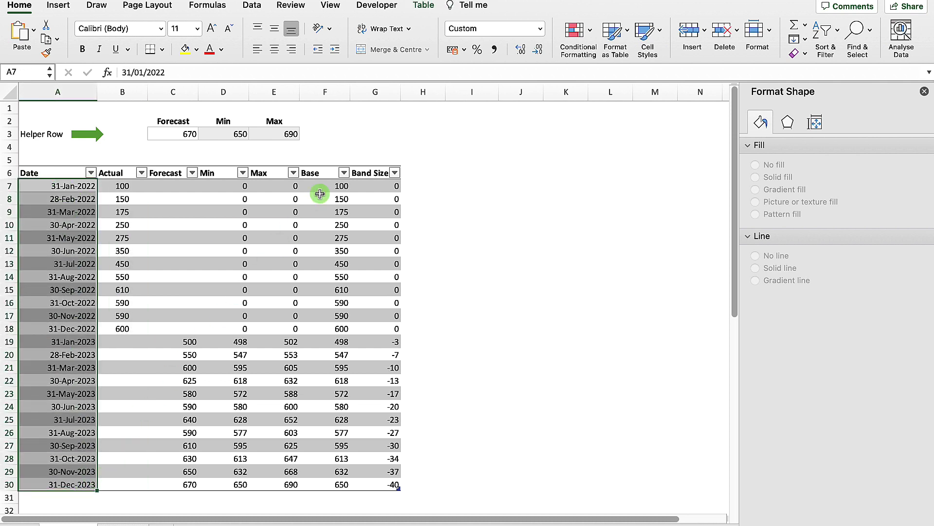
{"action": "left_click_drag", "start_coordinate": [322, 186], "coordinate": [365, 478]}
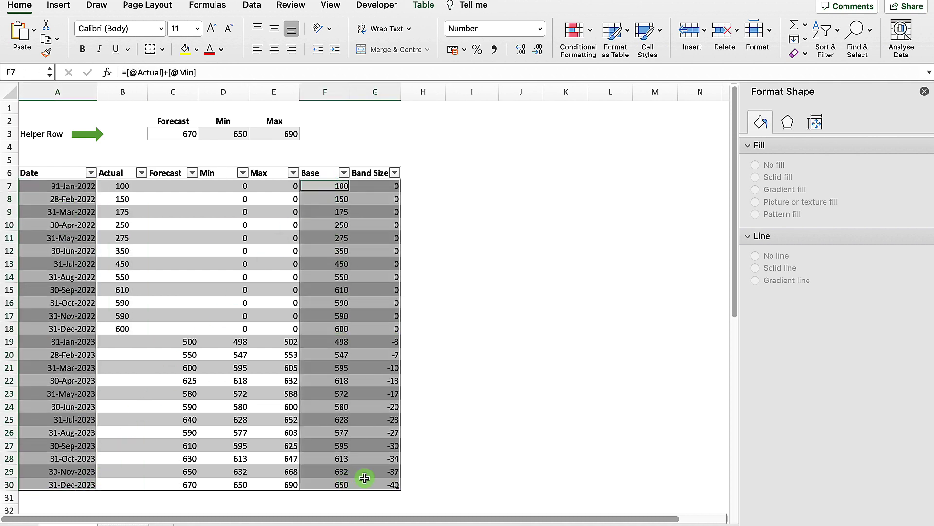
{"action": "left_click", "coordinate": [58, 6]}
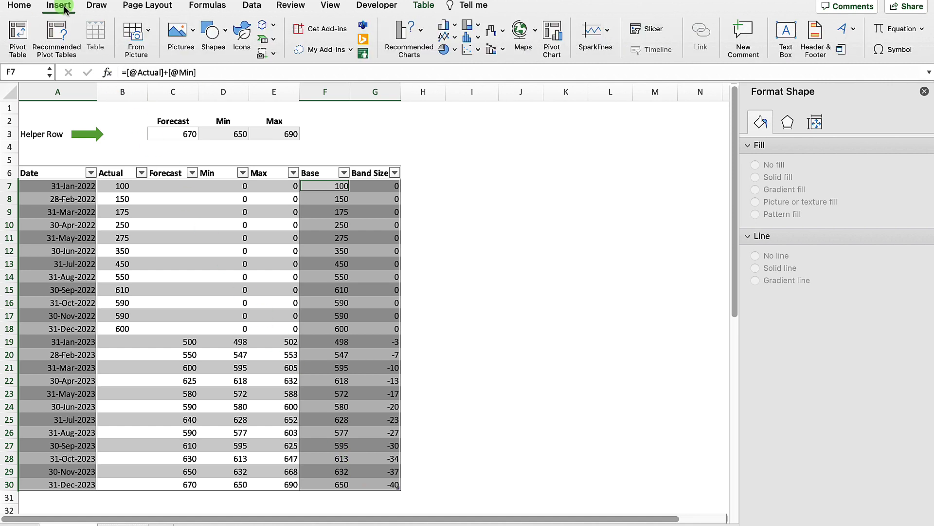
{"action": "left_click", "coordinate": [454, 38]}
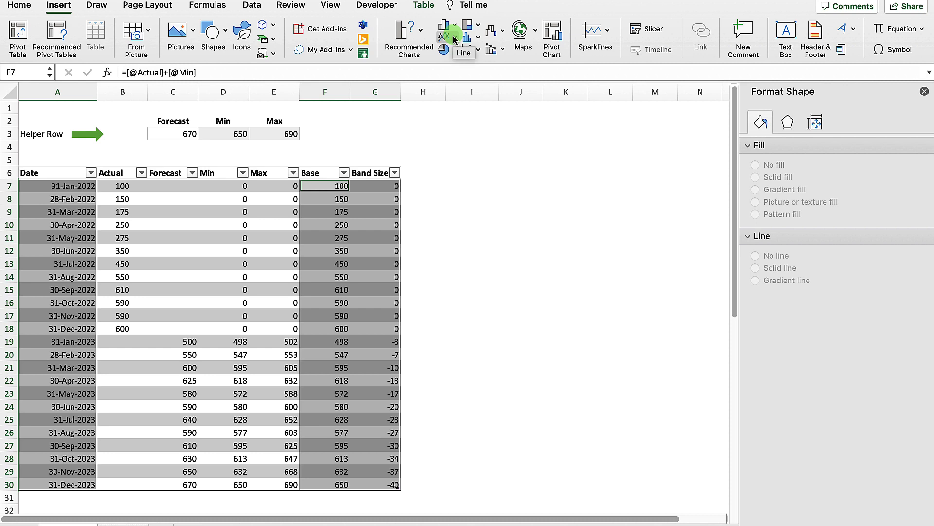
{"action": "left_click", "coordinate": [454, 39]}
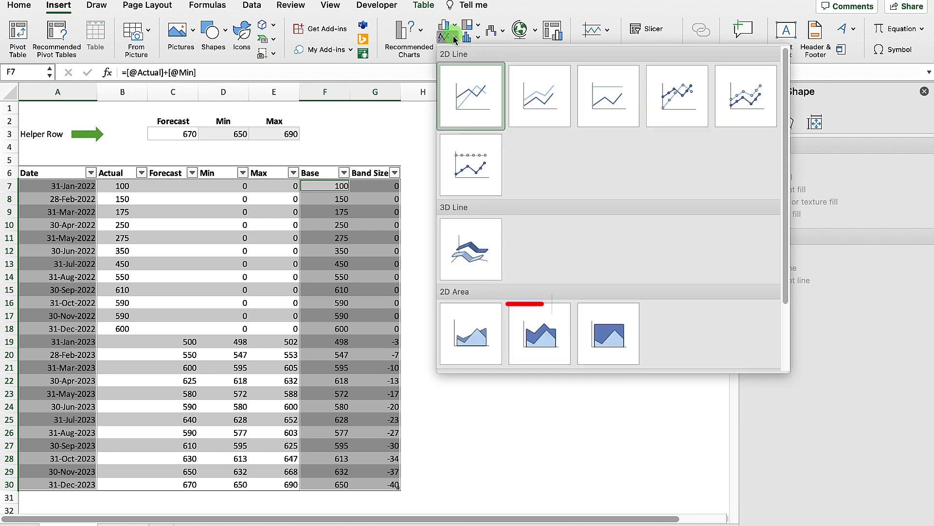
{"action": "left_click", "coordinate": [541, 341]}
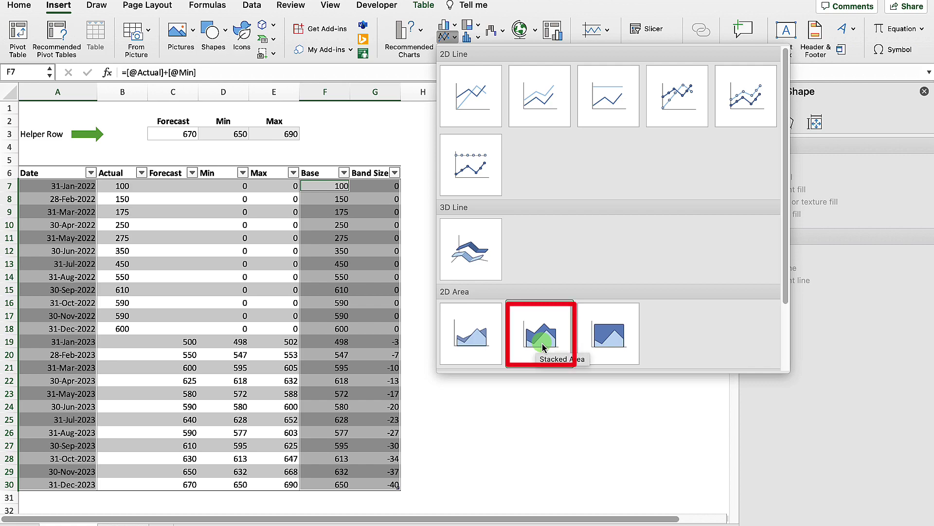
{"action": "left_click", "coordinate": [543, 343]}
{"action": "left_click_drag", "start_coordinate": [434, 281], "coordinate": [627, 192]}
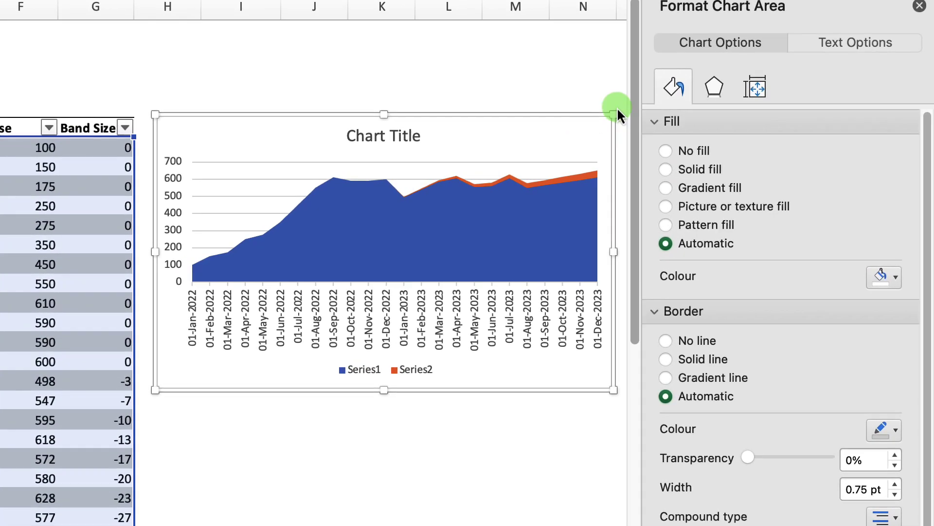
Step: Close the Format Chart Area pane and enlarge the chart wider and taller
{"action": "left_click", "coordinate": [920, 6]}
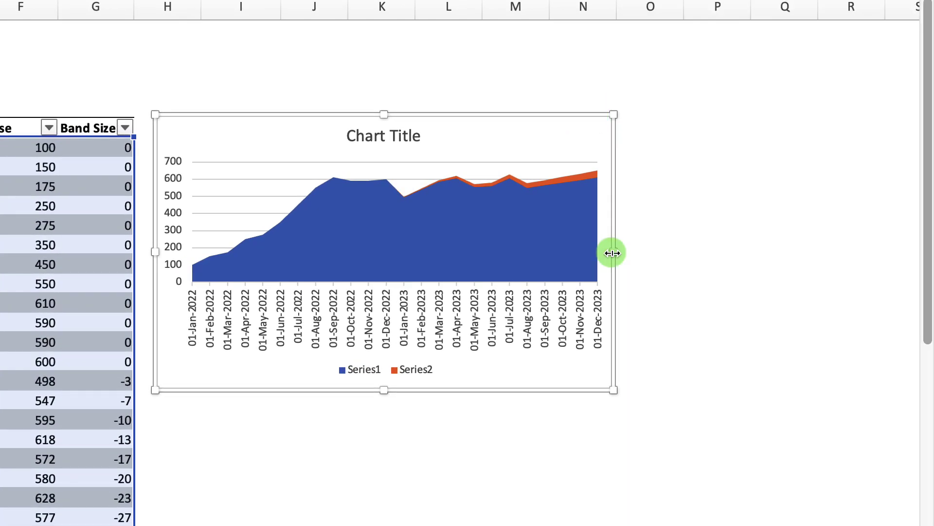
{"action": "left_click_drag", "start_coordinate": [612, 253], "coordinate": [819, 253]}
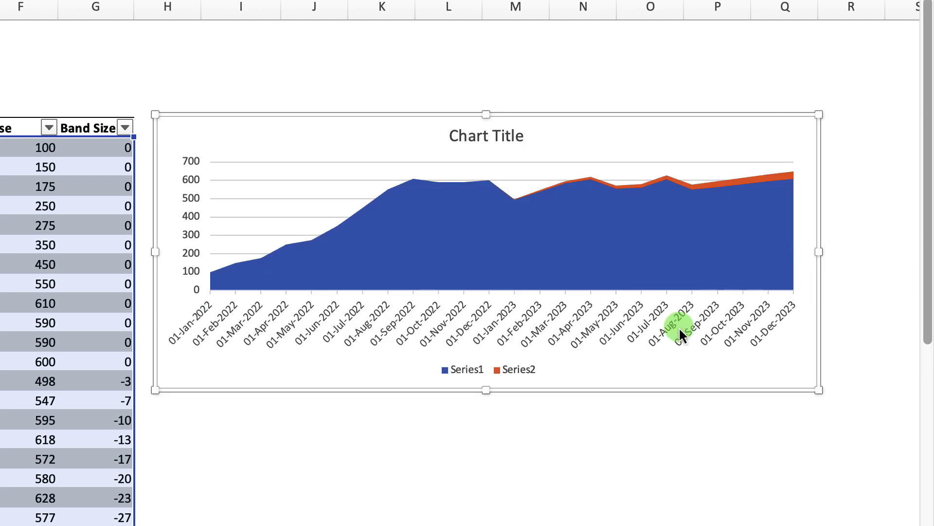
{"action": "left_click_drag", "start_coordinate": [500, 405], "coordinate": [493, 489]}
Step: Delete the chart title and horizontal gridlines
{"action": "left_click", "coordinate": [502, 137]}
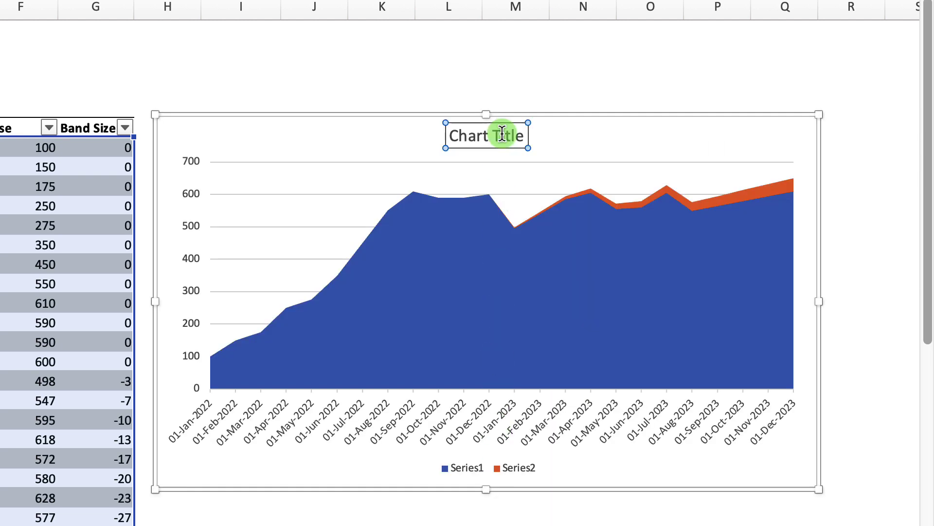
{"action": "key", "text": "Delete"}
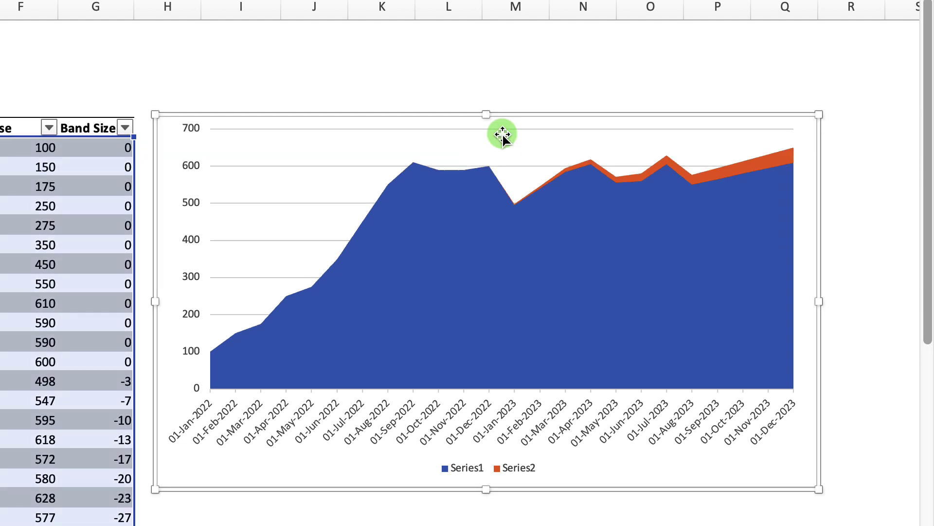
{"action": "left_click", "coordinate": [327, 169]}
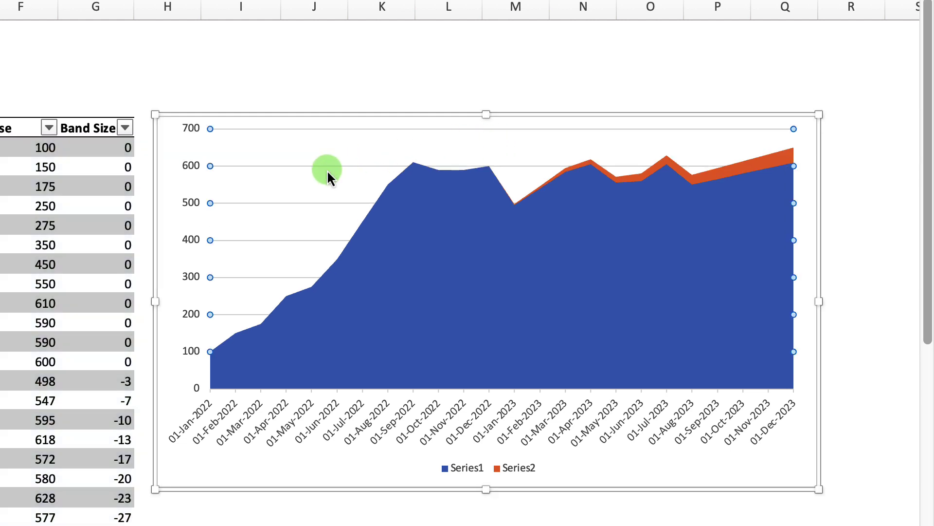
{"action": "key", "text": "Delete"}
{"action": "left_click", "coordinate": [215, 355]}
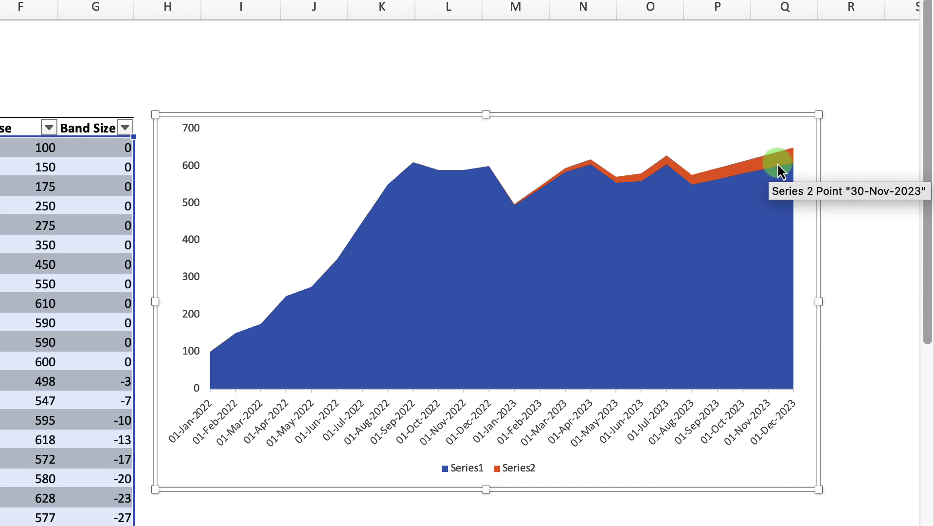
{"action": "left_click", "coordinate": [463, 272]}
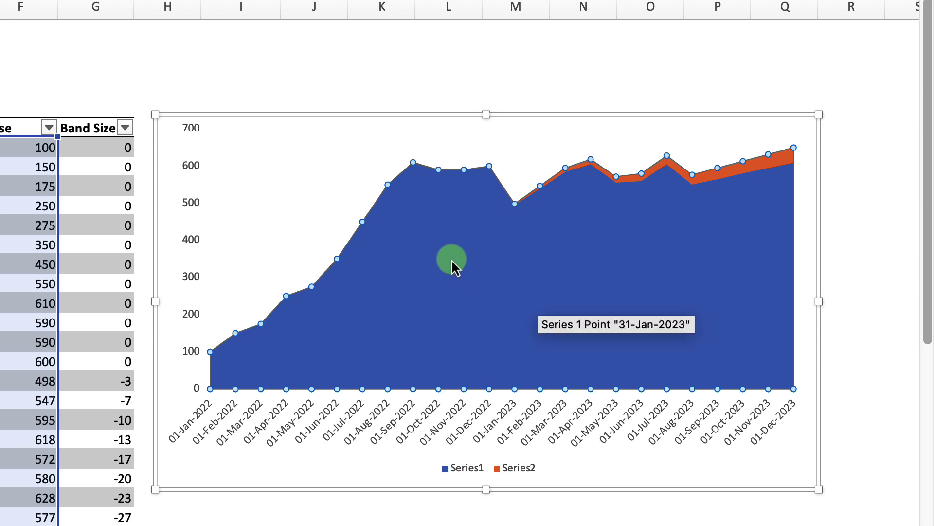
Step: Give the Series1 area No fill and No line in Format Data Series
{"action": "right_click", "coordinate": [452, 263]}
{"action": "left_click", "coordinate": [504, 442]}
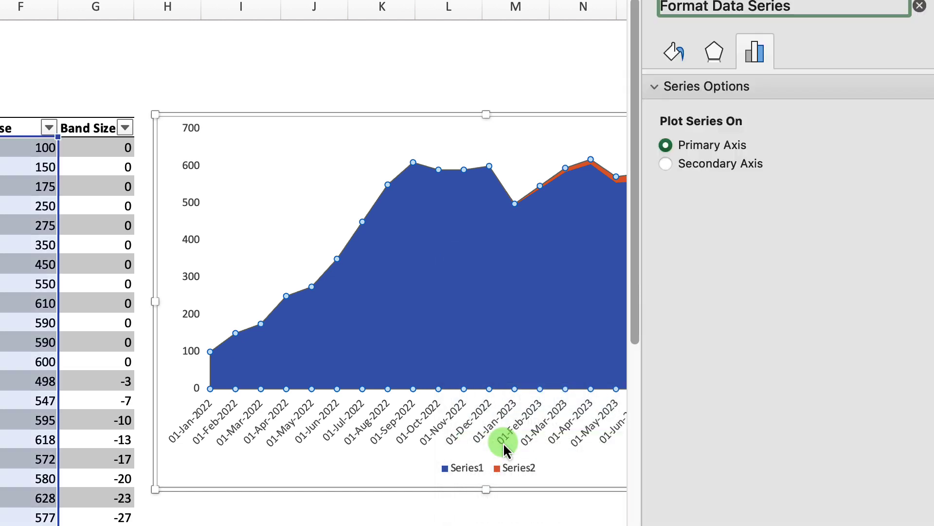
{"action": "left_click", "coordinate": [676, 52]}
{"action": "left_click", "coordinate": [664, 115]}
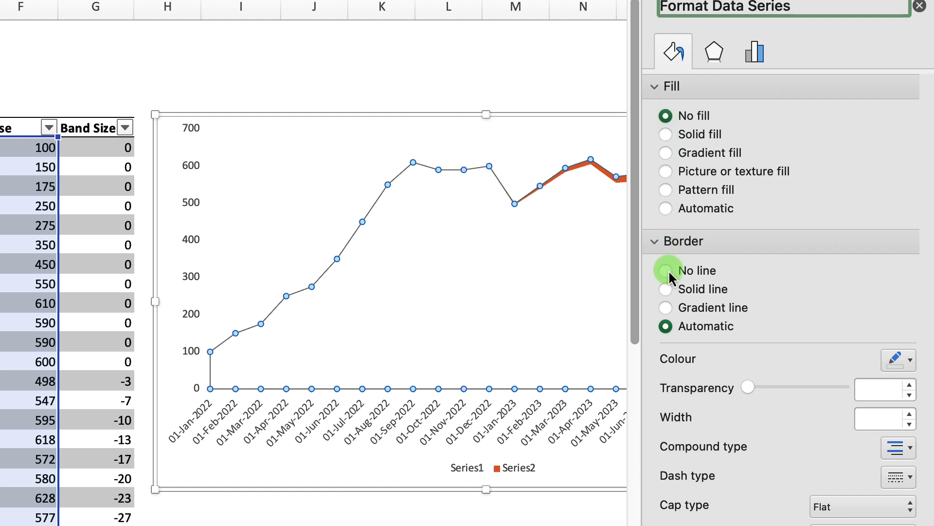
{"action": "left_click", "coordinate": [666, 271]}
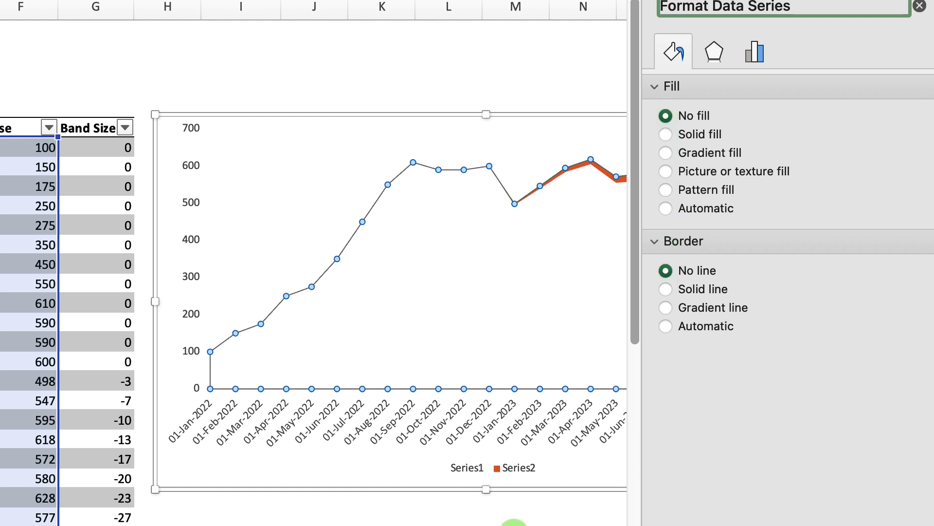
{"action": "left_click", "coordinate": [514, 523]}
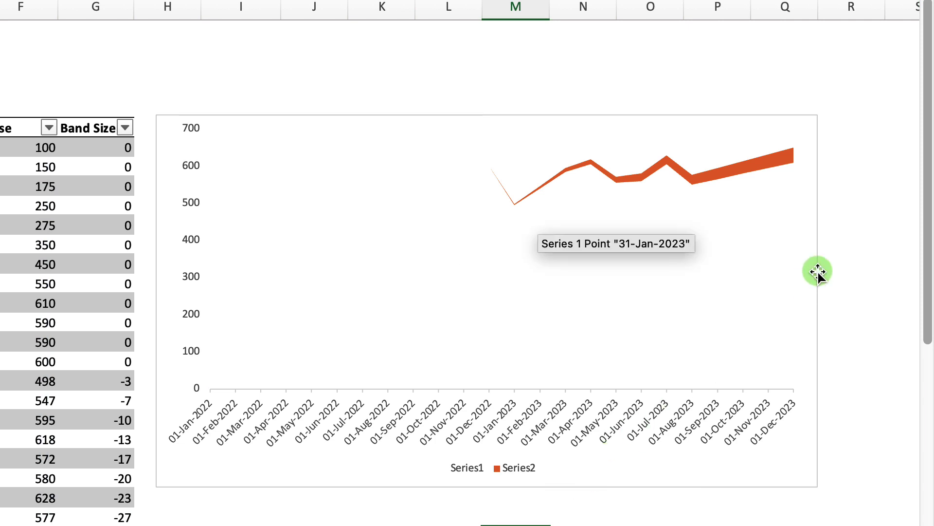
Step: Give the orange Band Size series a solid black outline
{"action": "left_click", "coordinate": [629, 181]}
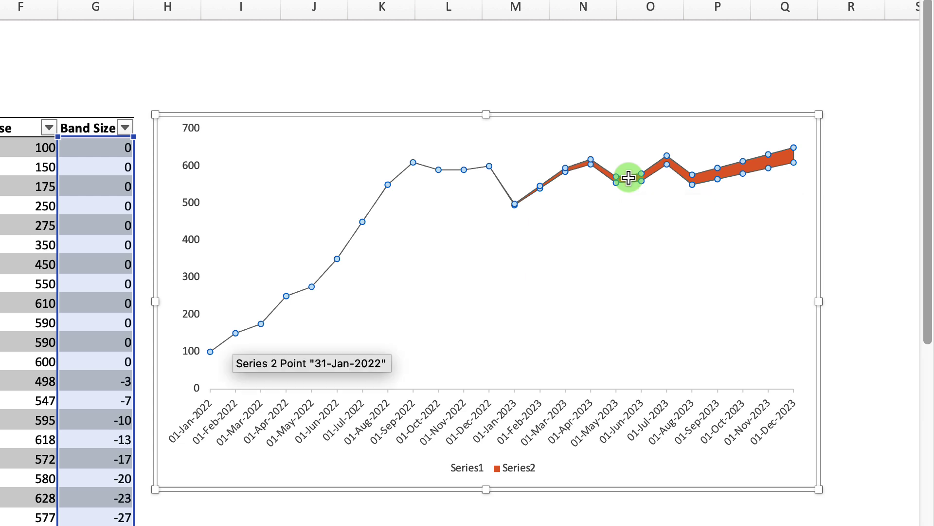
{"action": "left_click", "coordinate": [643, 178]}
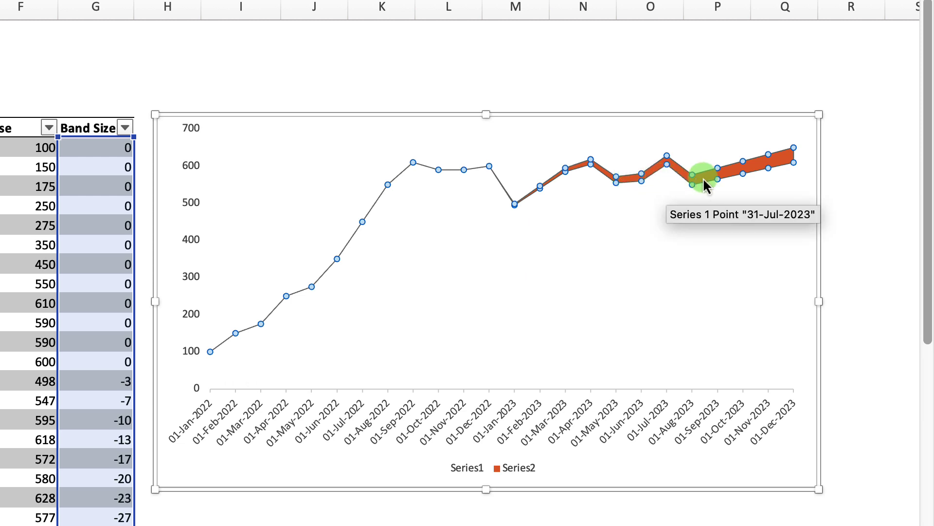
{"action": "right_click", "coordinate": [709, 178]}
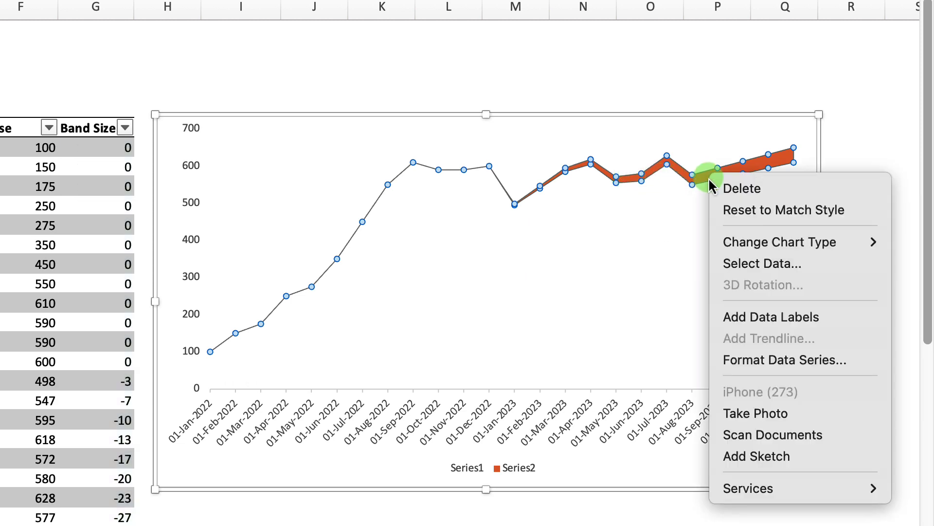
{"action": "left_click", "coordinate": [730, 360]}
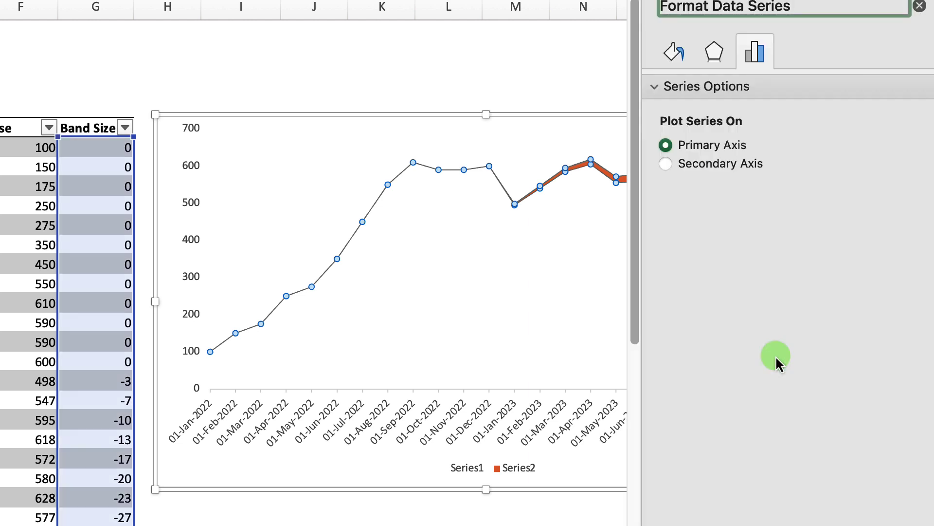
{"action": "left_click", "coordinate": [673, 51]}
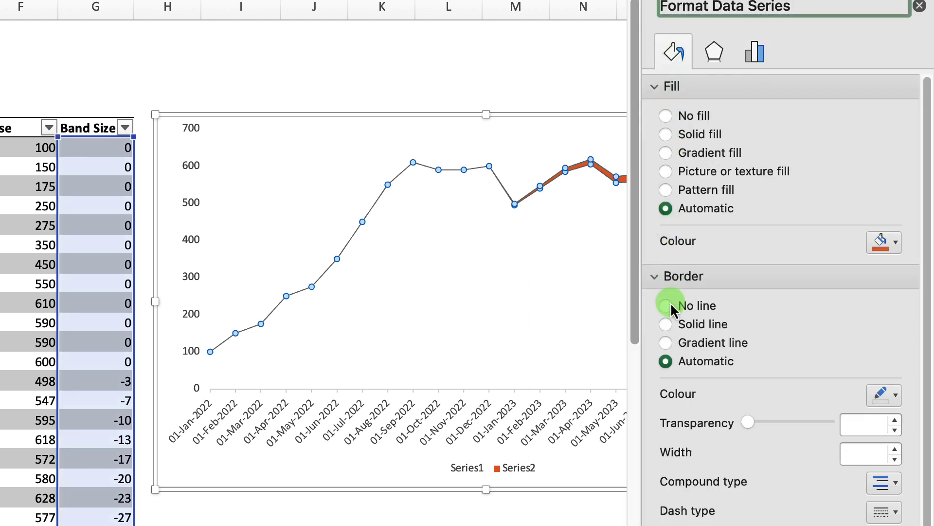
{"action": "left_click", "coordinate": [893, 396]}
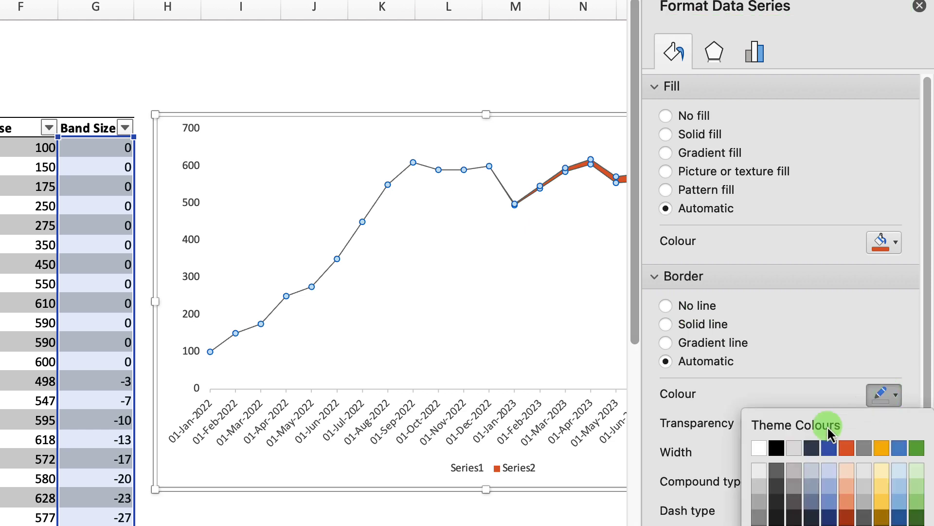
{"action": "left_click", "coordinate": [777, 447]}
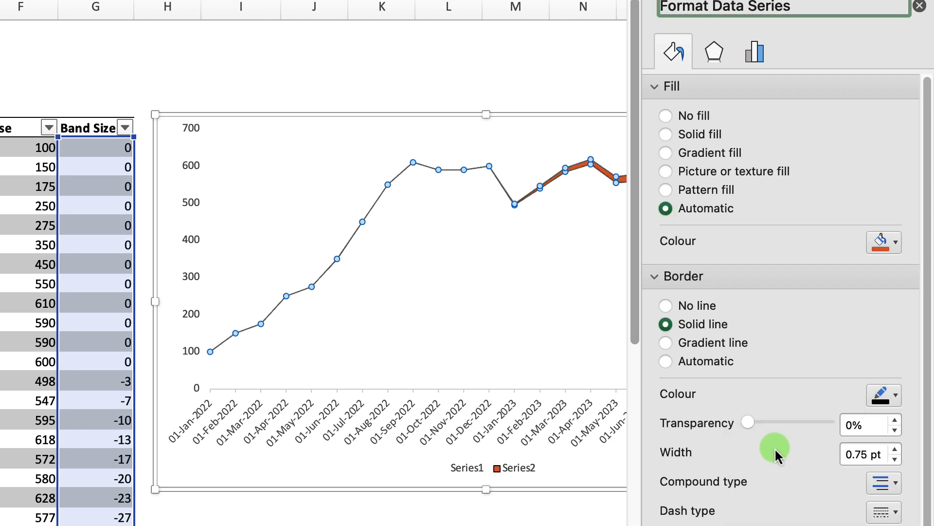
Step: Switch the band series to a solid black fill
{"action": "left_click", "coordinate": [666, 136]}
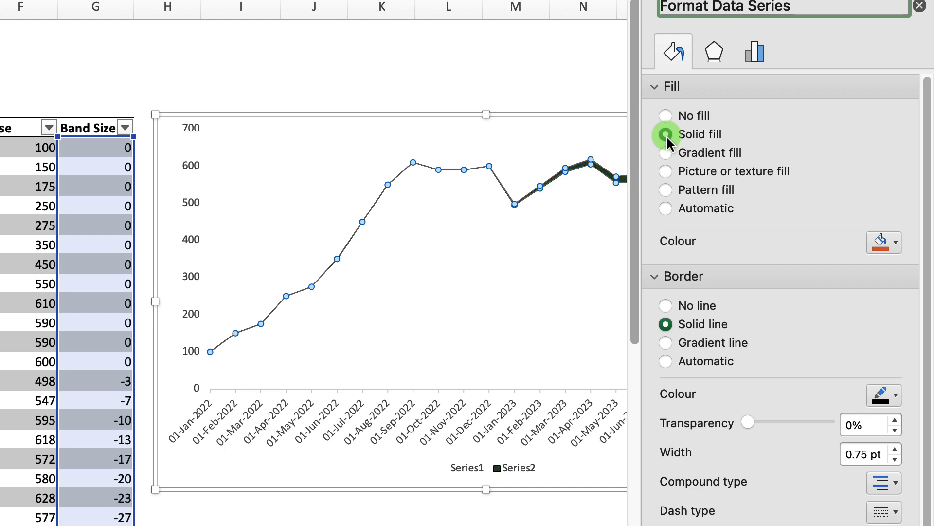
{"action": "left_click", "coordinate": [893, 238]}
{"action": "left_click", "coordinate": [776, 294]}
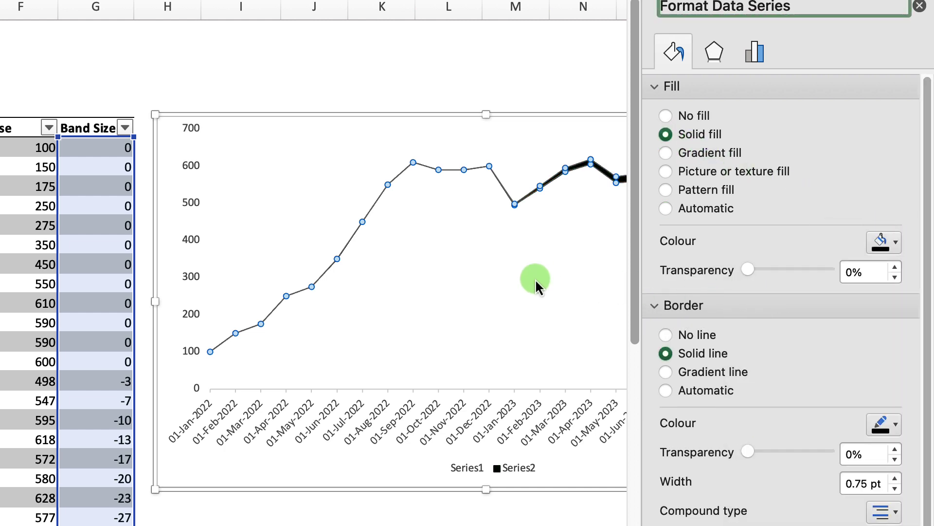
{"action": "key", "text": "Escape"}
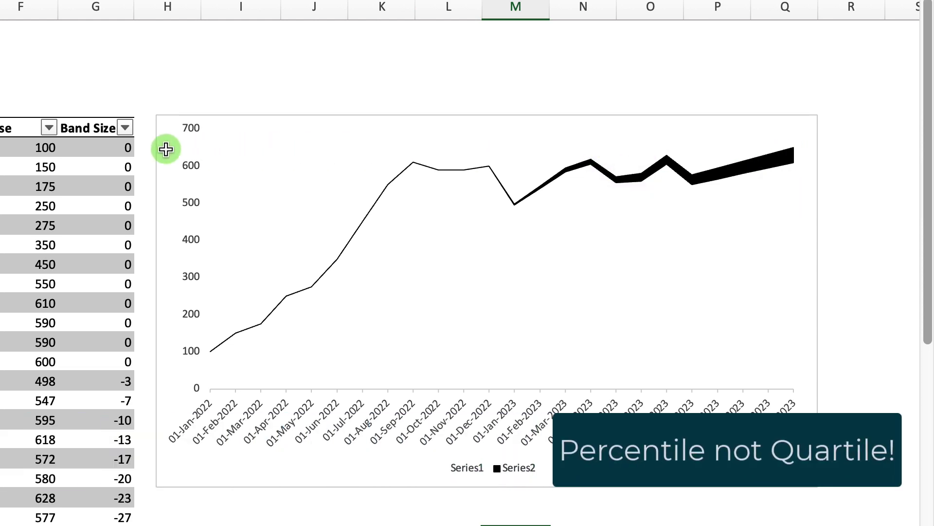
Step: Paste the column G Band Size values into the chart repeatedly, adding Series3 through Series8
{"action": "left_click_drag", "start_coordinate": [98, 148], "coordinate": [294, 521]}
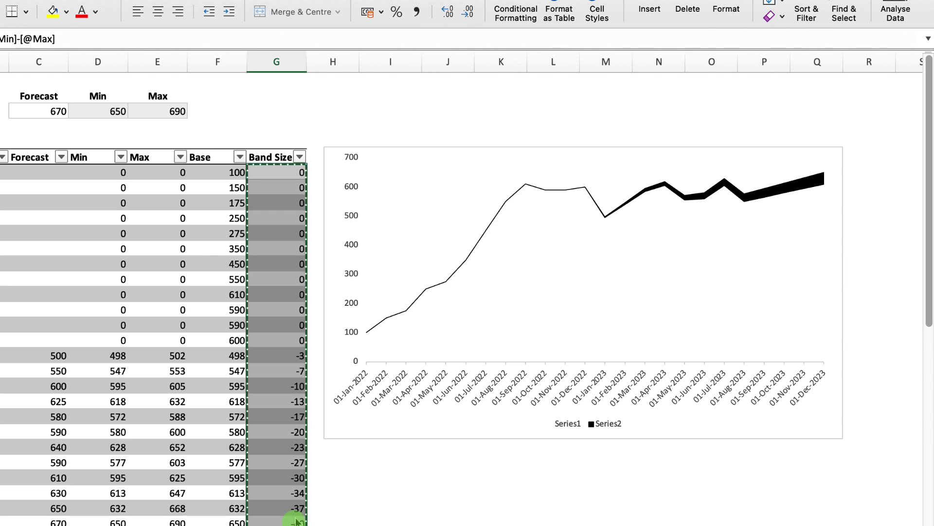
{"action": "left_click", "coordinate": [416, 157]}
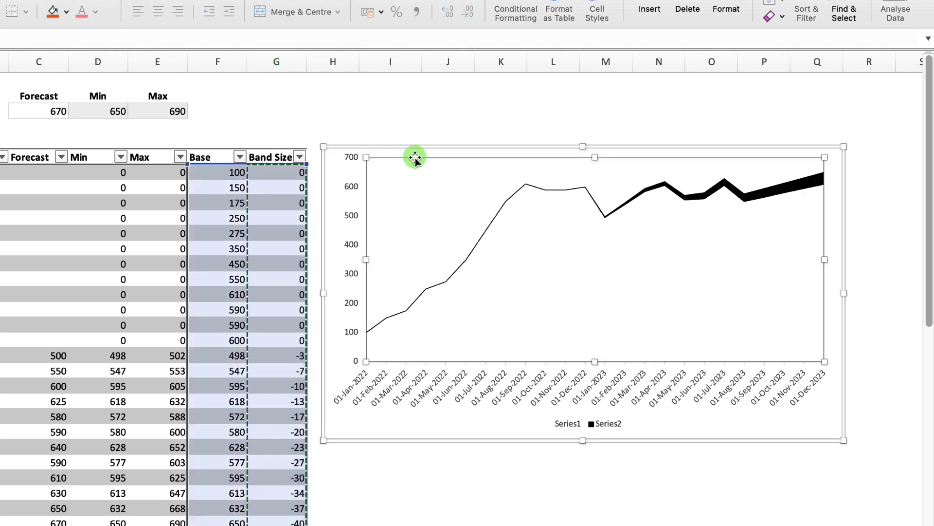
{"action": "left_click", "coordinate": [414, 157]}
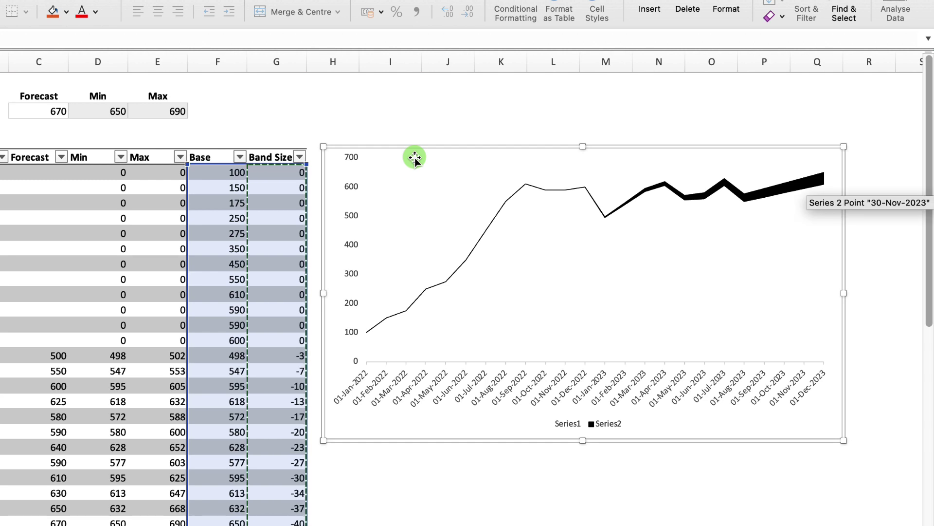
{"action": "key", "text": "super+v"}
{"action": "key", "text": "super+v"}
{"action": "key", "text": "super+v"}
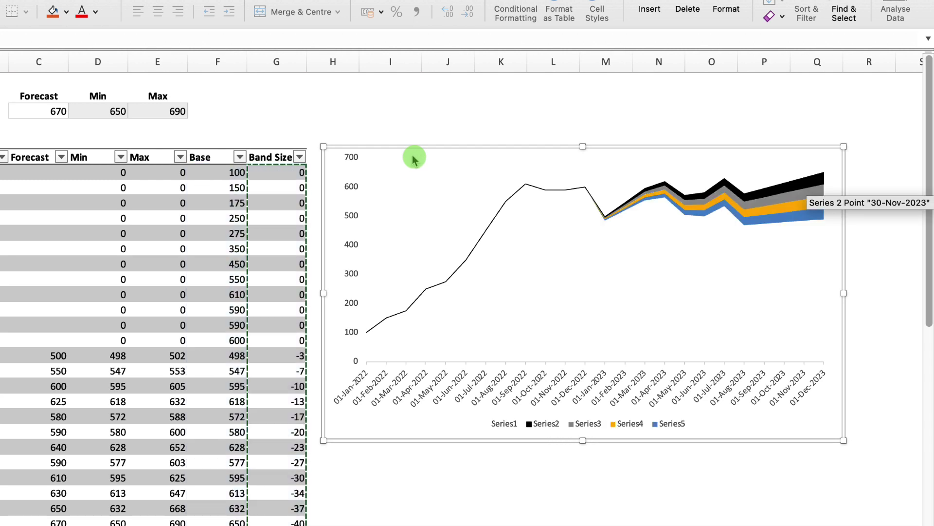
{"action": "key", "text": "super+v"}
{"action": "key", "text": "super+v"}
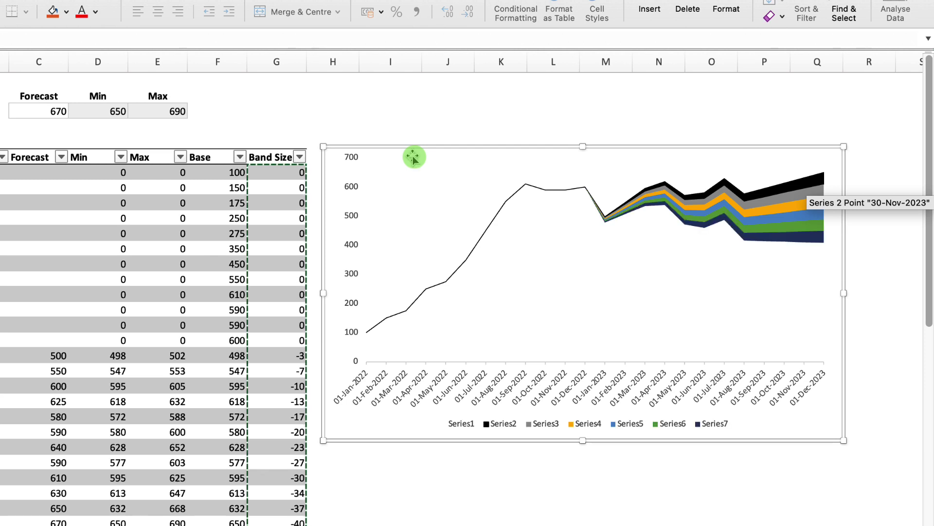
{"action": "key", "text": "super+v"}
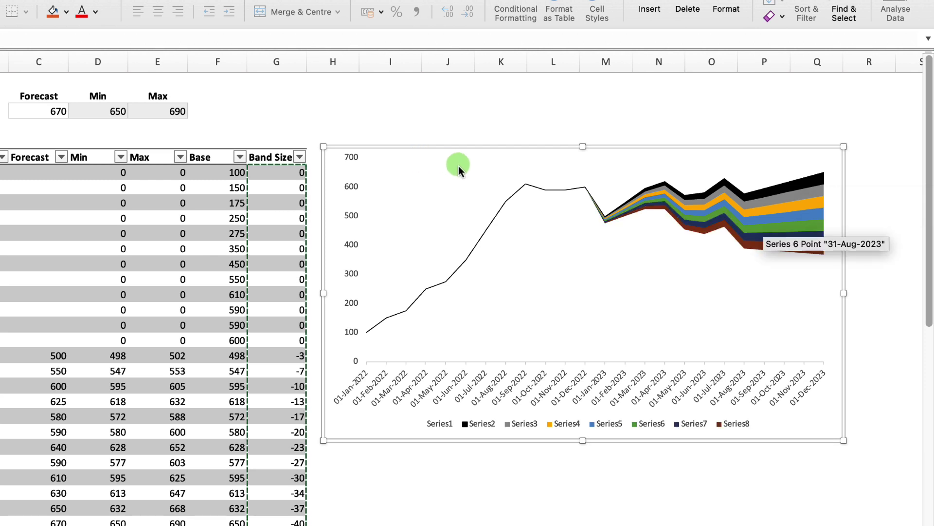
{"action": "left_click", "coordinate": [778, 225]}
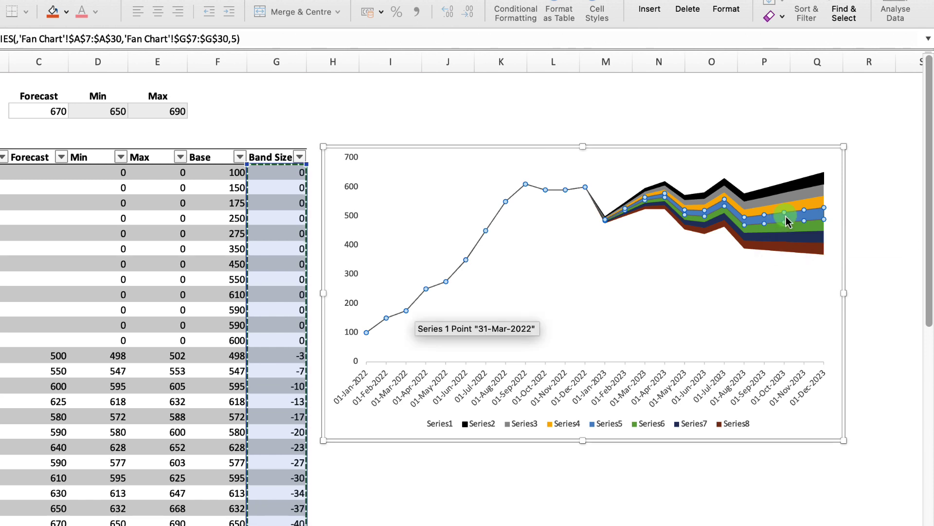
Step: Give the Series5 band a solid dark green fill
{"action": "right_click", "coordinate": [787, 220]}
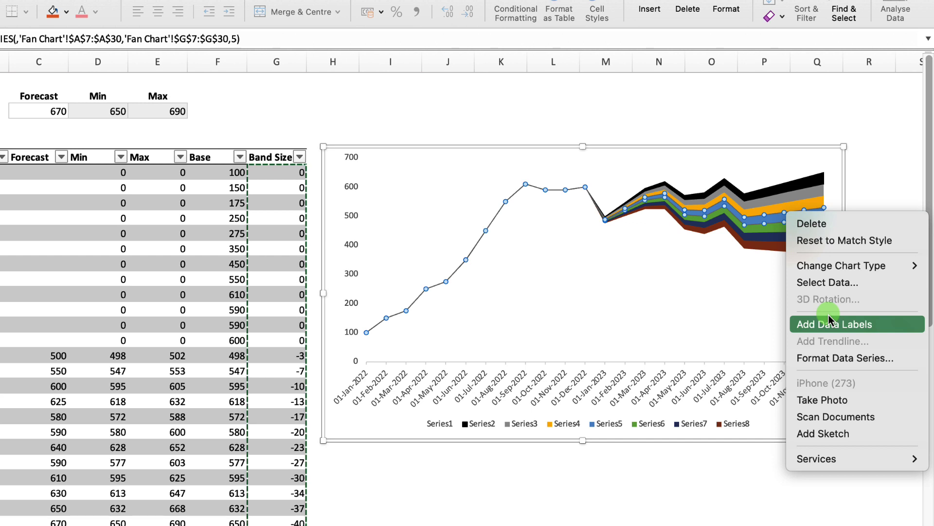
{"action": "left_click", "coordinate": [829, 357]}
{"action": "scroll", "coordinate": [590, 513], "scroll_direction": "right", "scroll_amount": 5}
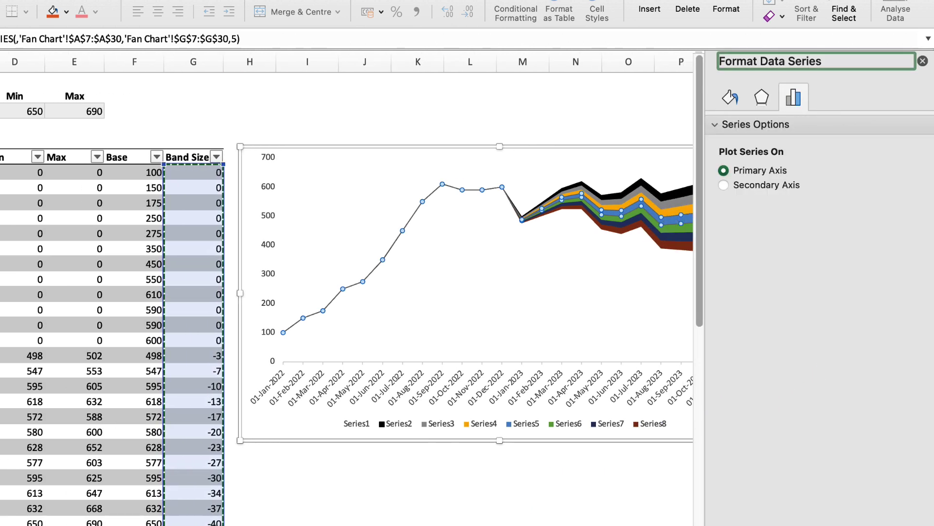
{"action": "left_click", "coordinate": [730, 98]}
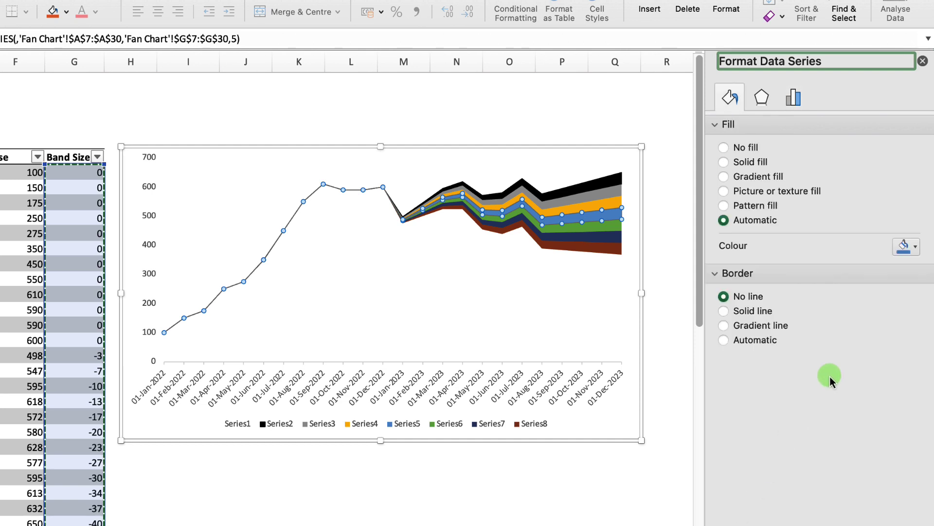
{"action": "left_click", "coordinate": [905, 246]}
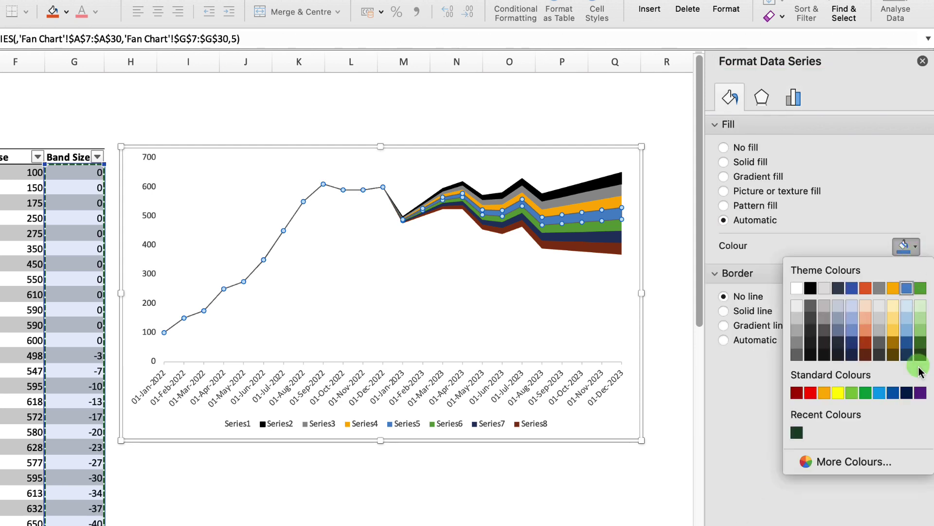
{"action": "left_click", "coordinate": [919, 360]}
Step: Colour Series6 and Series7 dark green at about 19% and 40% transparency
{"action": "left_click", "coordinate": [579, 227]}
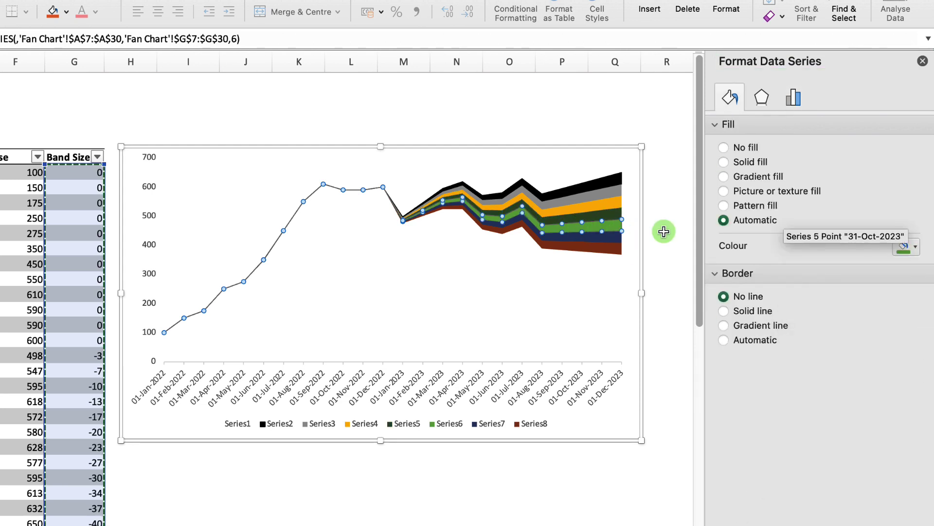
{"action": "left_click", "coordinate": [918, 249]}
{"action": "left_click", "coordinate": [796, 430]}
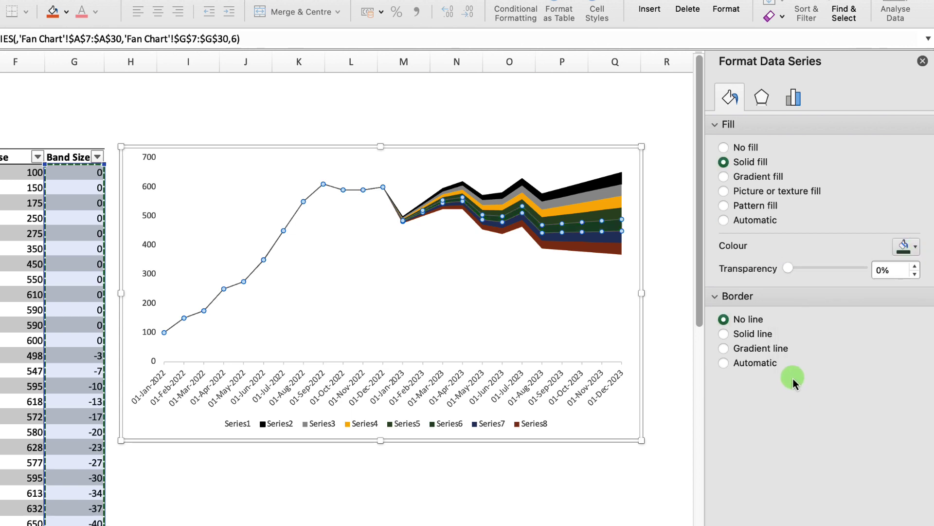
{"action": "left_click_drag", "start_coordinate": [787, 268], "coordinate": [804, 265]}
{"action": "left_click", "coordinate": [610, 240]}
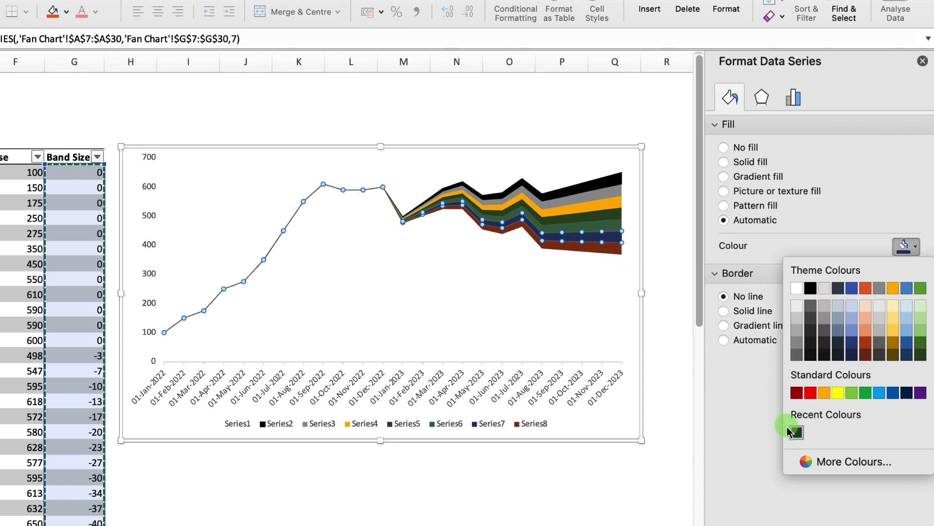
{"action": "left_click", "coordinate": [791, 428]}
{"action": "left_click_drag", "start_coordinate": [788, 268], "coordinate": [818, 271]}
Step: Colour Series8 dark green at about 50% transparency
{"action": "left_click", "coordinate": [617, 254]}
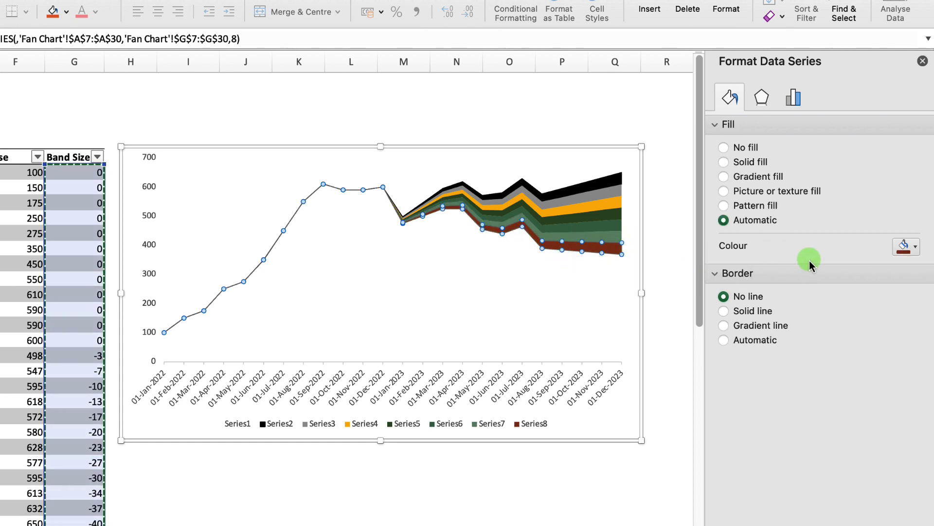
{"action": "left_click", "coordinate": [915, 247]}
{"action": "left_click", "coordinate": [906, 246]}
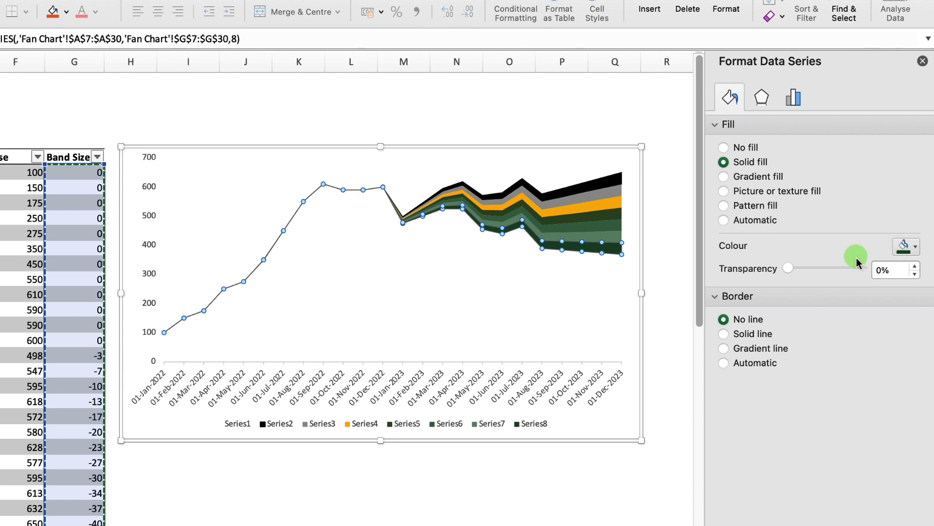
{"action": "left_click_drag", "start_coordinate": [820, 268], "coordinate": [814, 265]}
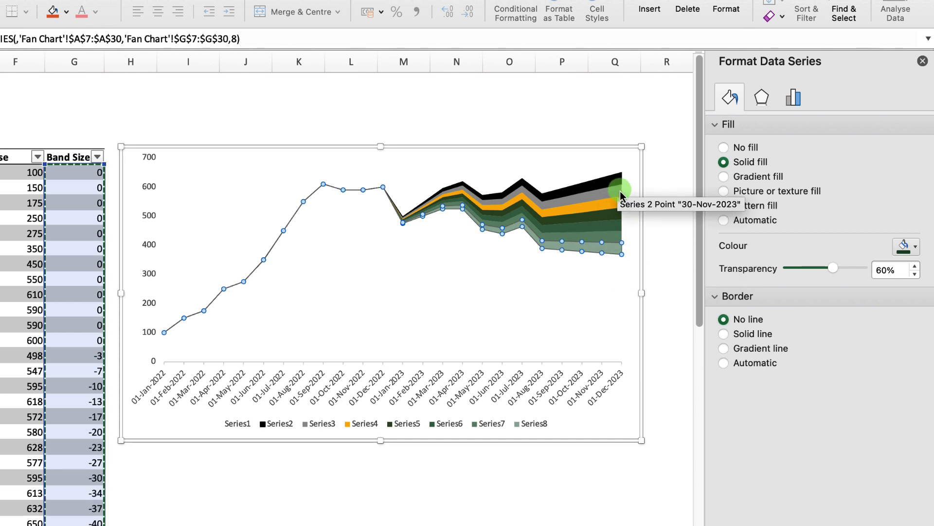
Step: Colour the Series4 band dark green at 20% transparency
{"action": "left_click", "coordinate": [616, 204]}
{"action": "left_click", "coordinate": [916, 246]}
{"action": "left_click", "coordinate": [919, 346]}
{"action": "left_click_drag", "start_coordinate": [798, 268], "coordinate": [813, 267]}
Step: Colour Series3 and Series2 green with more transparency, and make the actuals line thick and dark
{"action": "left_click", "coordinate": [599, 191]}
{"action": "left_click", "coordinate": [915, 246]}
{"action": "left_click", "coordinate": [796, 432]}
{"action": "left_click", "coordinate": [584, 183]}
{"action": "left_click", "coordinate": [730, 100]}
{"action": "left_click", "coordinate": [661, 292]}
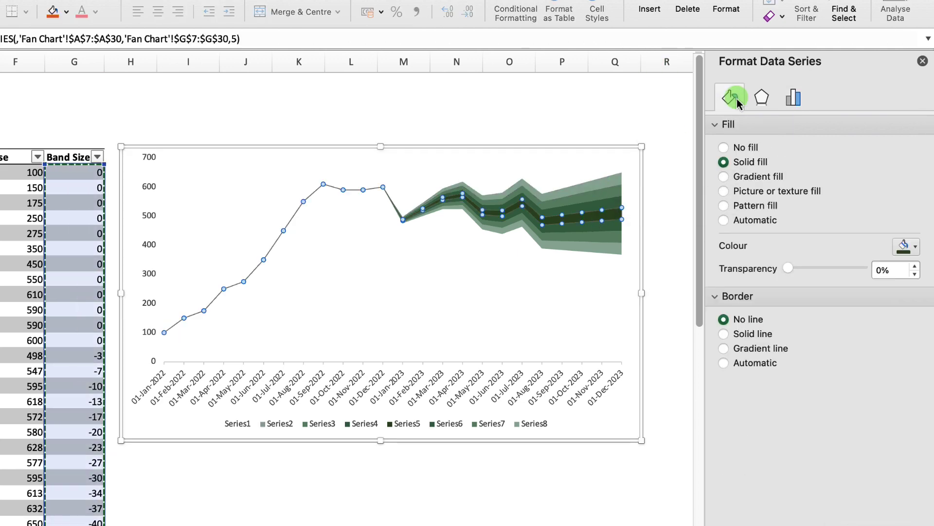